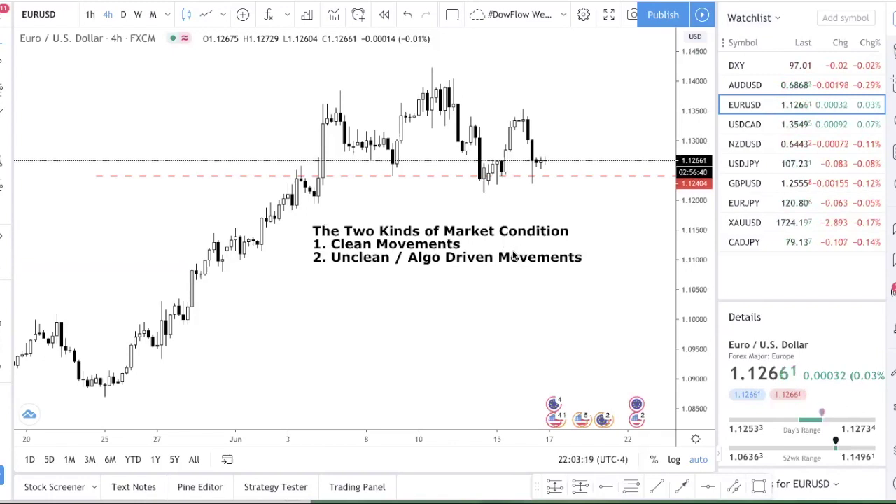
pyautogui.doubleClick(340, 257)
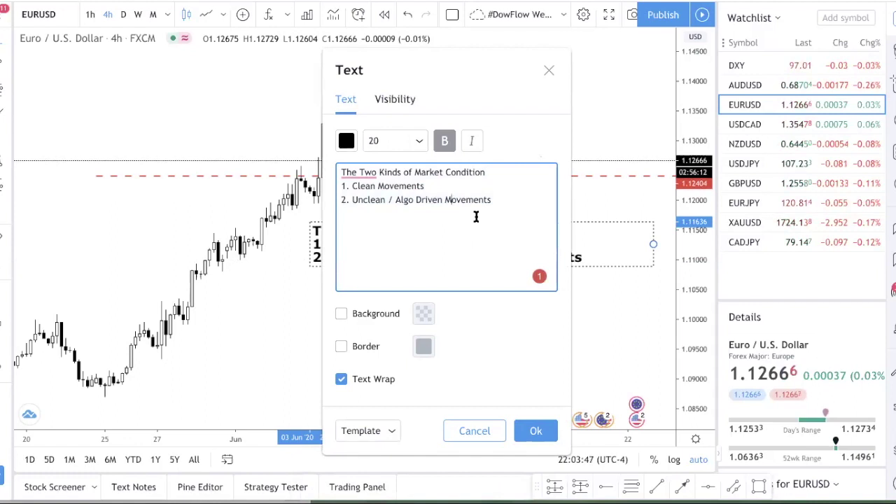
pyautogui.click(534, 429)
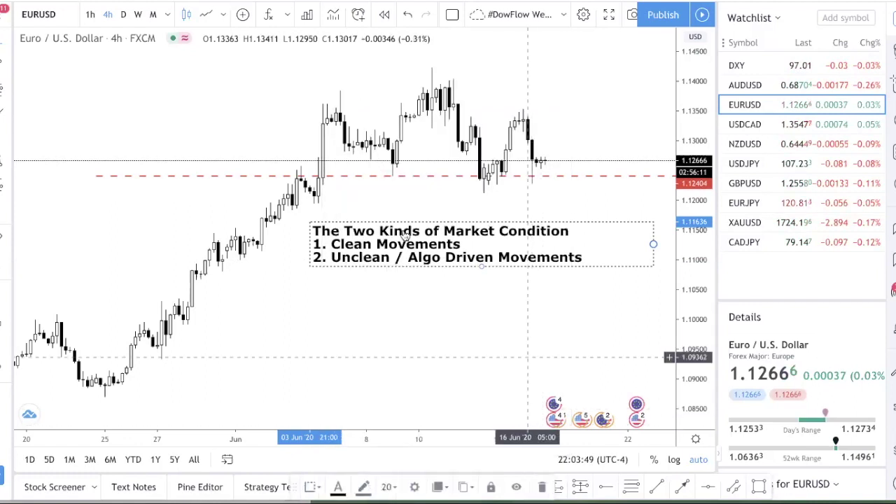
pyautogui.click(373, 269)
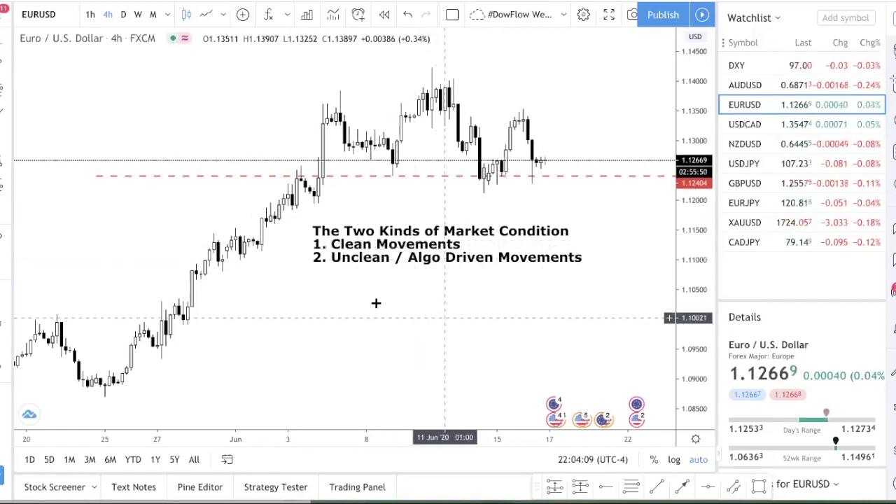
# Draw a grey rectangle along the price level at about 1.0928 on the March–April EURUSD candles, starting at 30 March
pyautogui.moveTo(404, 300); pyautogui.dragTo(472, 290)
pyautogui.moveTo(190, 230); pyautogui.dragTo(488, 265)
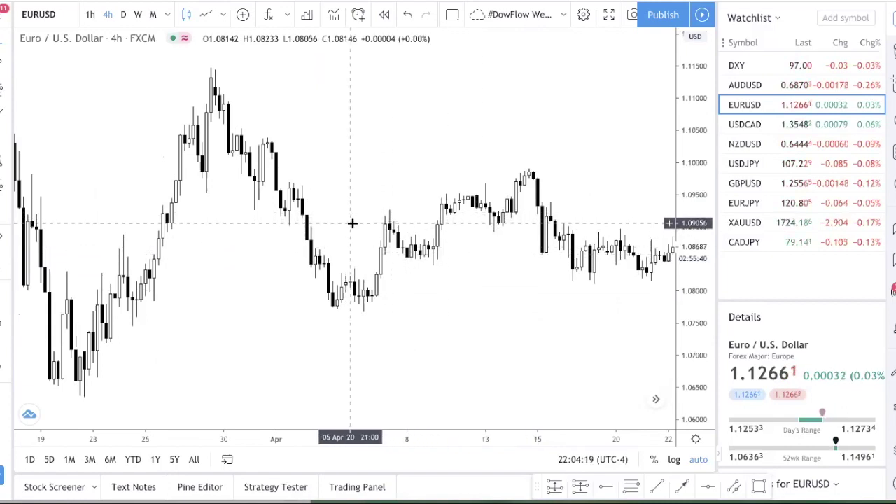
pyautogui.click(755, 489)
pyautogui.click(245, 210)
pyautogui.click(350, 209)
pyautogui.moveTo(427, 214)
pyautogui.mouseDown()
pyautogui.moveTo(585, 223)
pyautogui.moveTo(604, 208)
pyautogui.mouseUp()
pyautogui.click(600, 179)
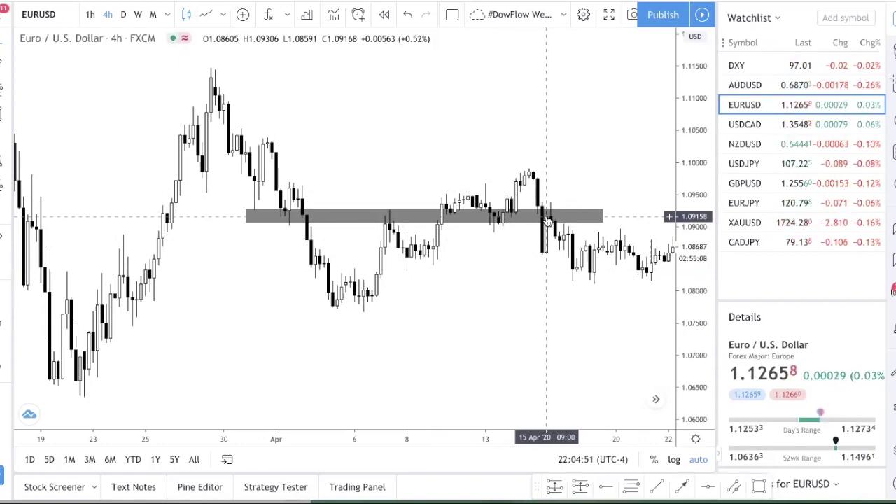
# Thin the grey rectangle, extend it to 20 April and move it down so it spans 1.09199 to 1.09056
pyautogui.moveTo(602, 222); pyautogui.dragTo(625, 218)
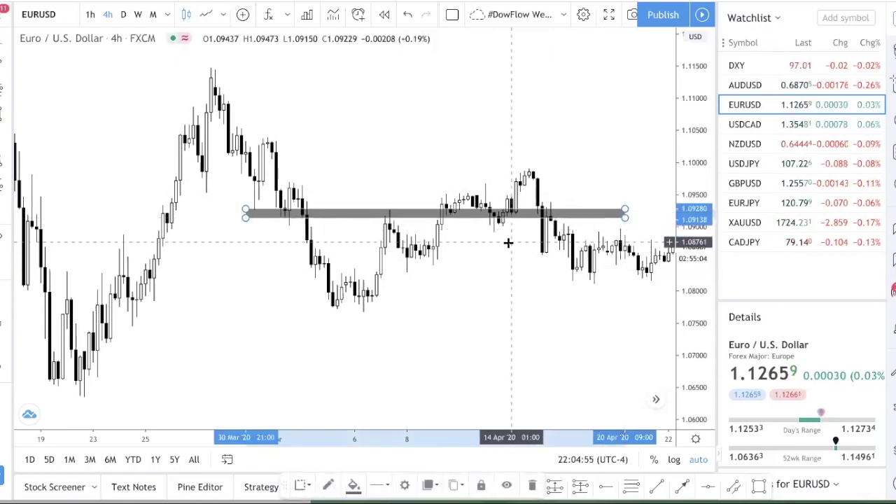
pyautogui.click(334, 230)
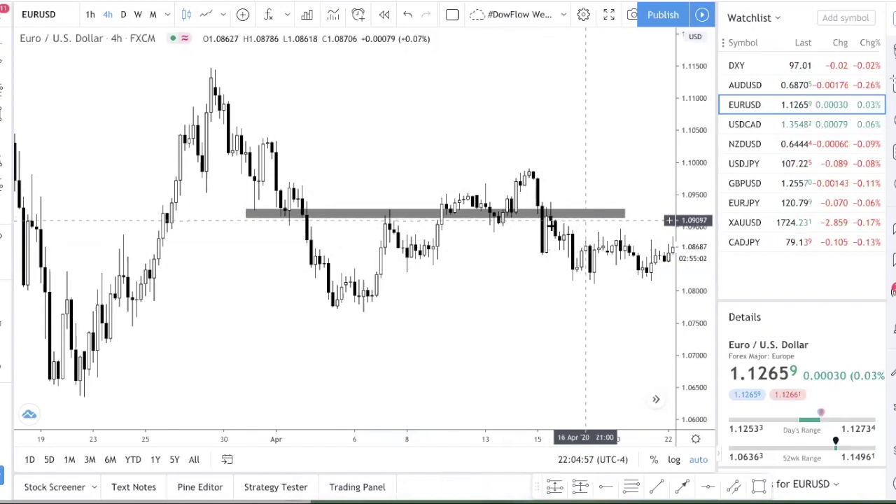
pyautogui.click(455, 221)
pyautogui.moveTo(455, 221)
pyautogui.mouseDown()
pyautogui.moveTo(450, 230)
pyautogui.moveTo(461, 195)
pyautogui.mouseUp()
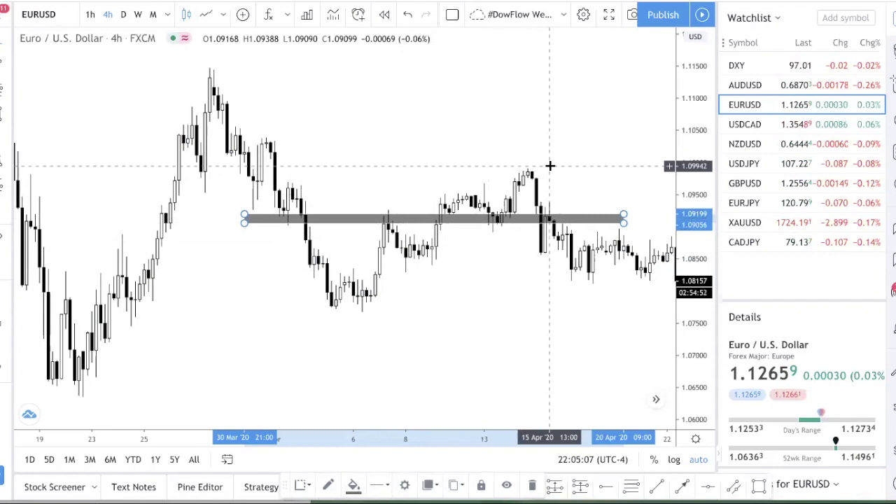
# Examine the EURUSD price action from the April rectangle through to the mid-June candles
pyautogui.moveTo(410, 287)
pyautogui.mouseDown()
pyautogui.moveTo(382, 300)
pyautogui.moveTo(443, 315)
pyautogui.mouseUp()
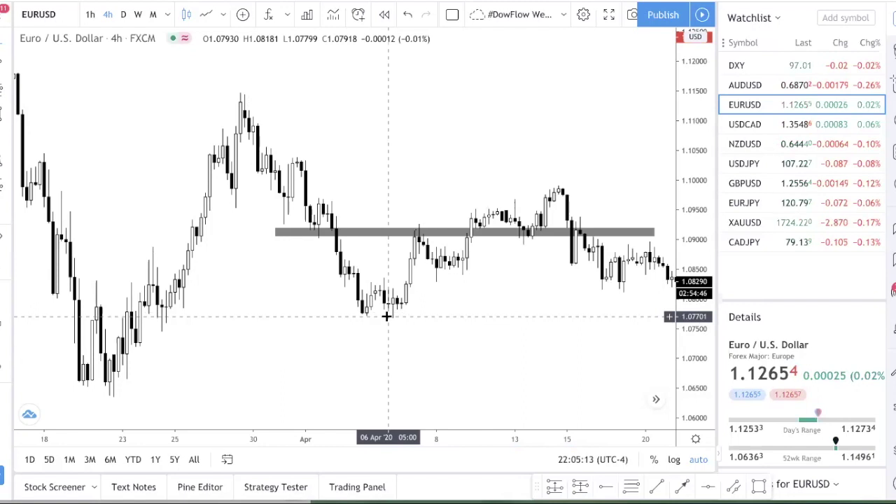
pyautogui.moveTo(575, 282); pyautogui.dragTo(415, 289)
pyautogui.moveTo(610, 340); pyautogui.dragTo(474, 336)
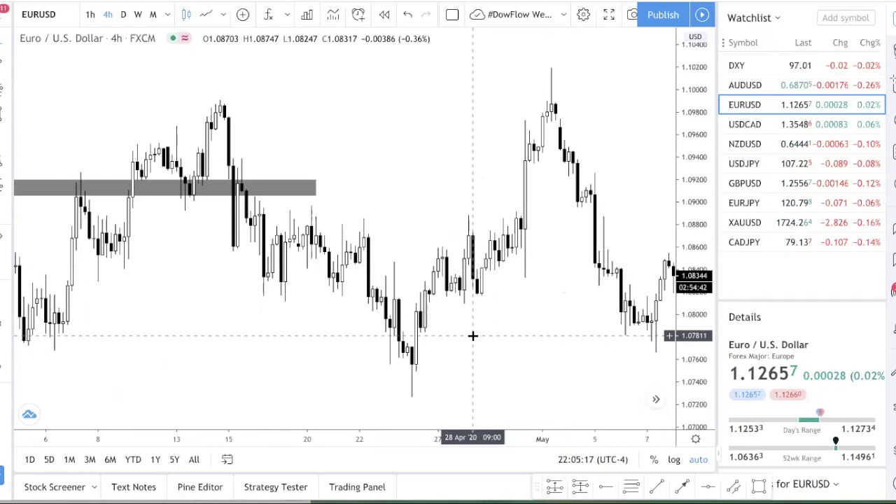
pyautogui.moveTo(553, 336)
pyautogui.mouseDown()
pyautogui.moveTo(448, 309)
pyautogui.moveTo(192, 306)
pyautogui.mouseUp()
pyautogui.moveTo(644, 292)
pyautogui.mouseDown()
pyautogui.moveTo(270, 287)
pyautogui.moveTo(578, 140)
pyautogui.mouseUp()
pyautogui.moveTo(605, 105); pyautogui.dragTo(576, 110)
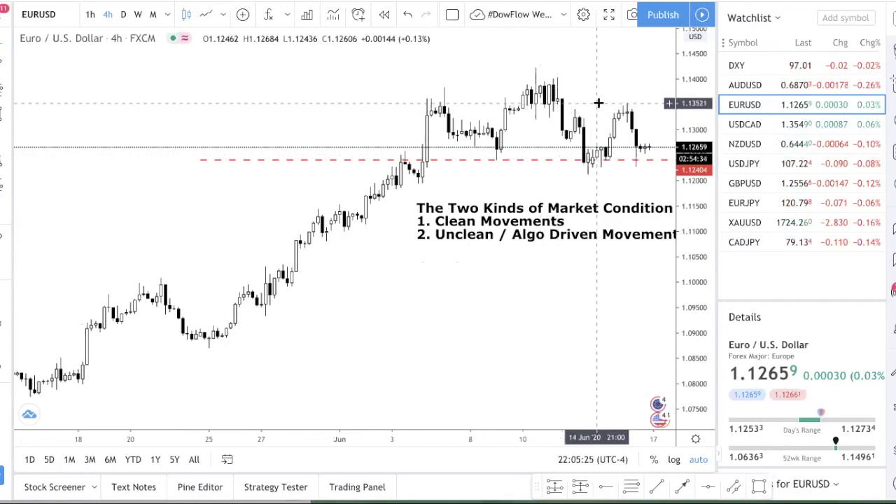
pyautogui.moveTo(537, 105); pyautogui.dragTo(495, 109)
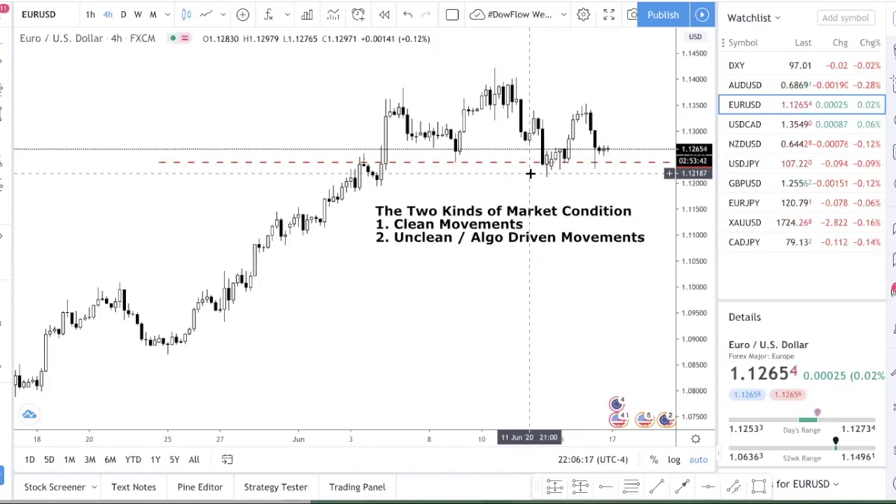
# Add a horizontal line at 1.13247 and a rectangle from 1.13529 down to it, spanning 14 to 18 June
pyautogui.scroll(3, 529, 174)
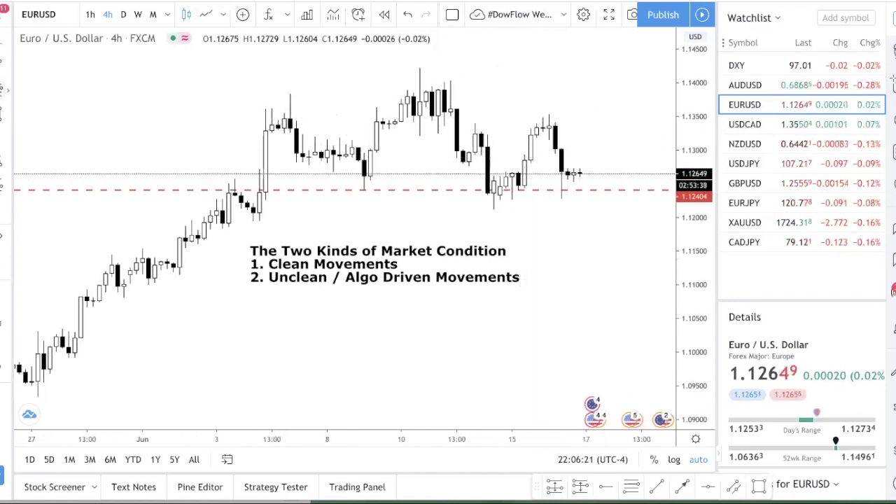
pyautogui.click(546, 240)
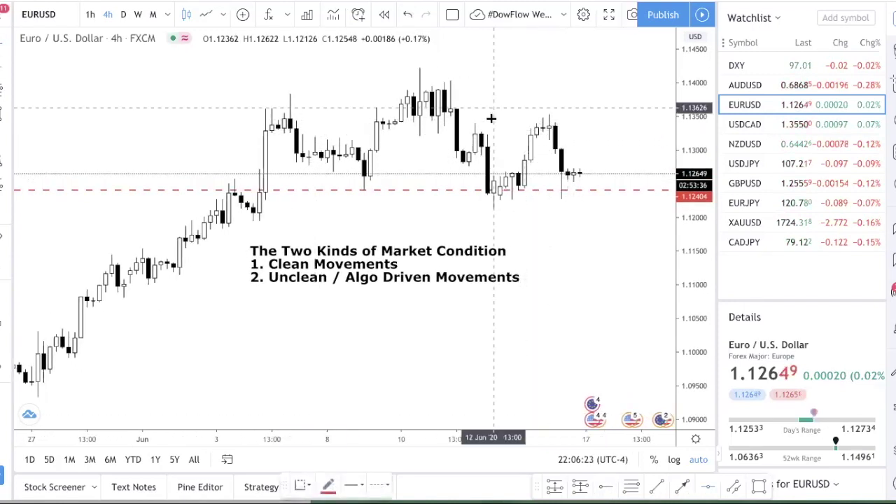
pyautogui.click(481, 134)
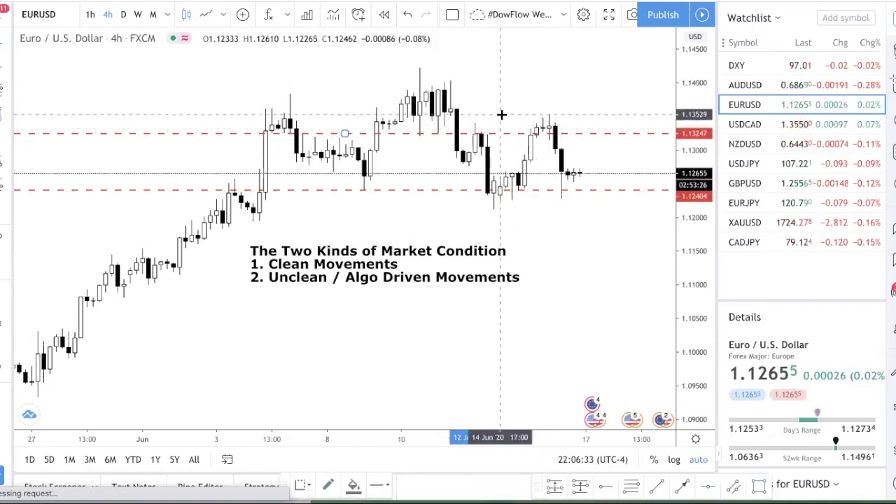
pyautogui.moveTo(501, 114); pyautogui.dragTo(629, 133)
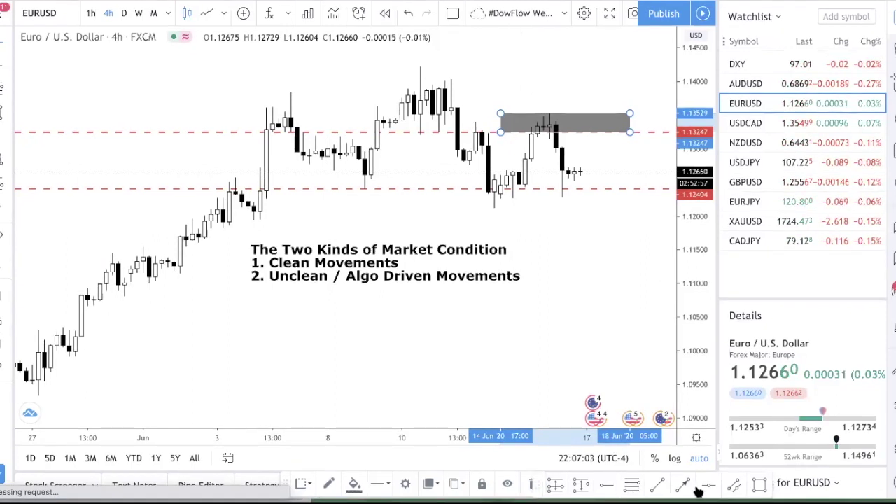
# Draw a Fibonacci retracement from the 10 June high at 1.14190 to 1.12110 and move the upper horizontal line to 1.13383
pyautogui.moveTo(536, 485)
pyautogui.mouseDown()
pyautogui.moveTo(541, 327)
pyautogui.moveTo(514, 305)
pyautogui.mouseUp()
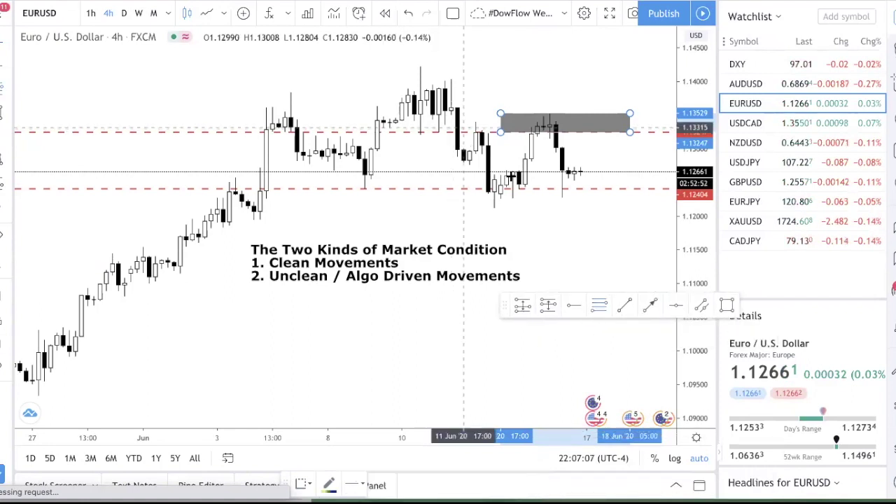
pyautogui.click(420, 69)
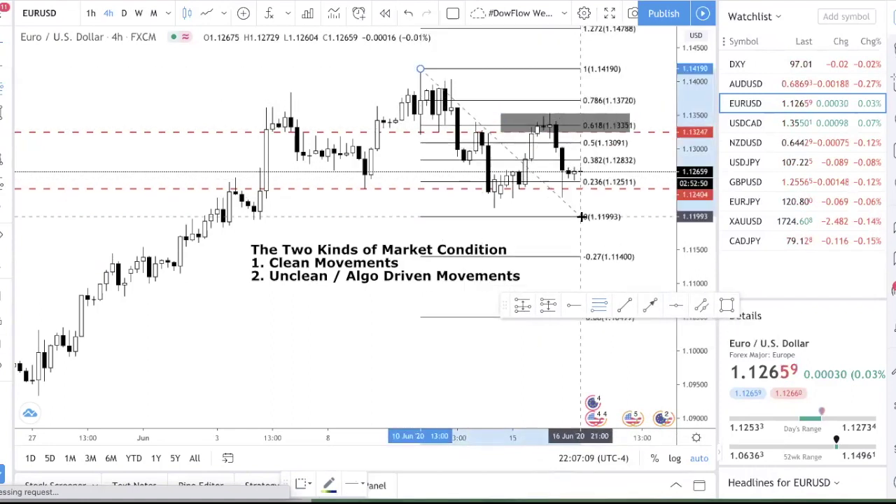
pyautogui.click(597, 209)
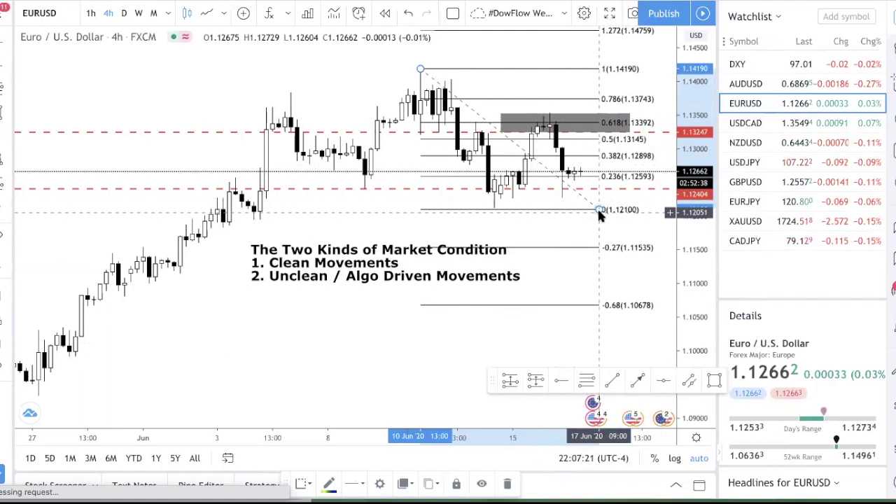
pyautogui.moveTo(616, 132); pyautogui.dragTo(639, 124)
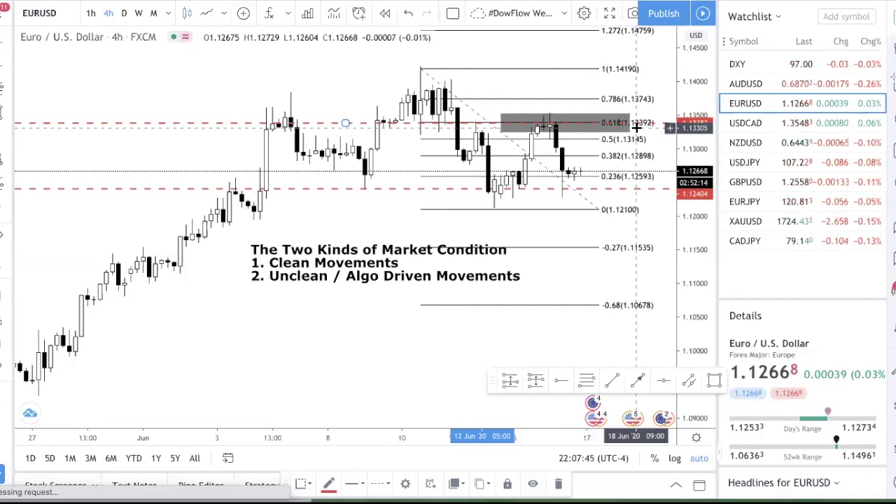
pyautogui.moveTo(600, 210); pyautogui.dragTo(599, 209)
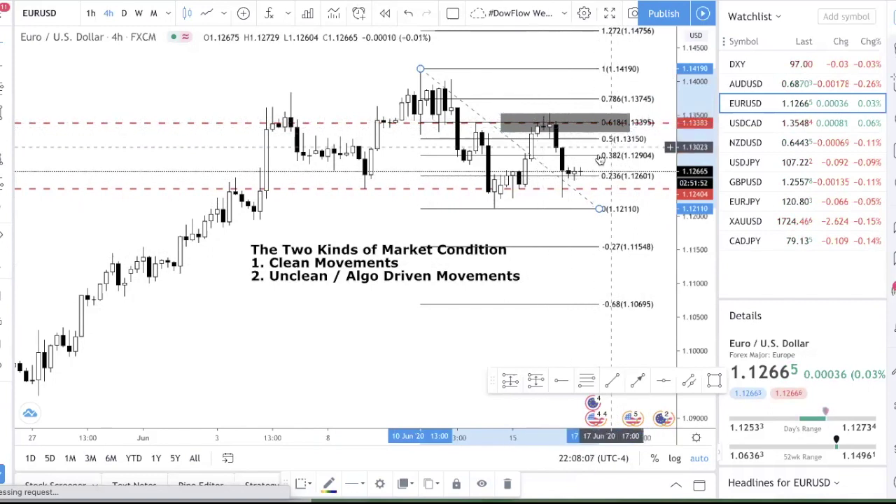
# Delete the Fibonacci retracement from the EURUSD chart
pyautogui.click(375, 278)
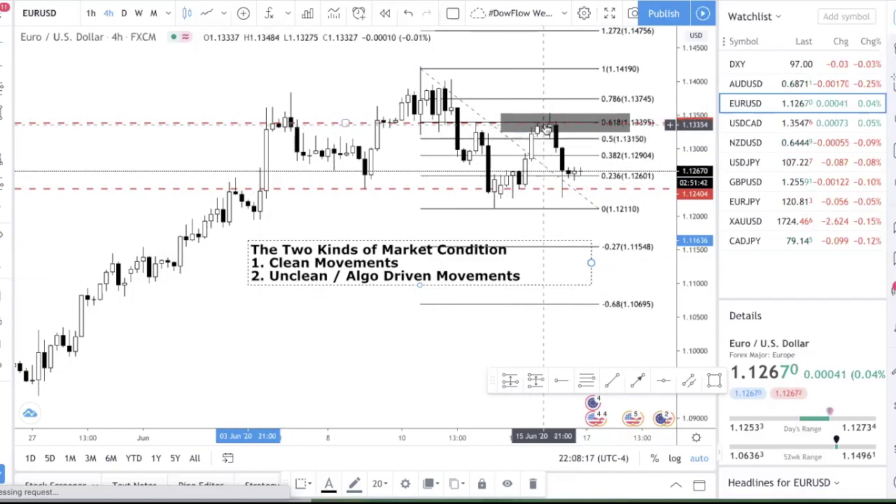
pyautogui.click(593, 210)
pyautogui.press('Delete')
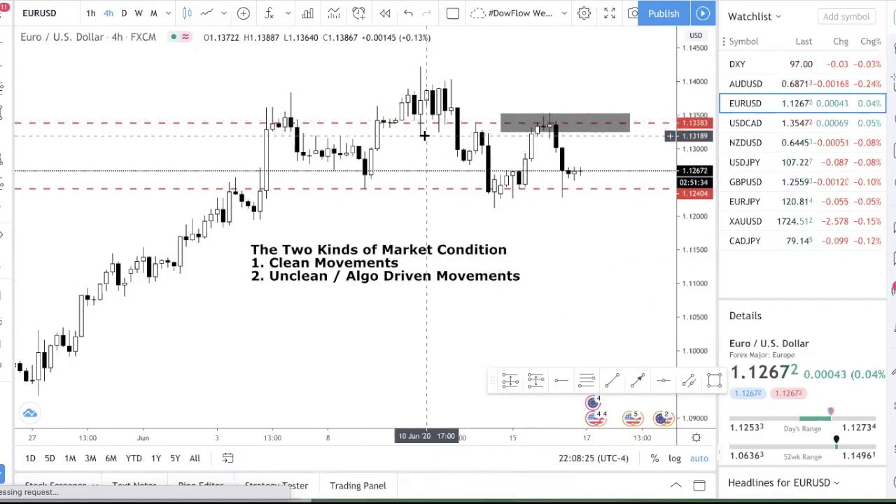
pyautogui.click(535, 124)
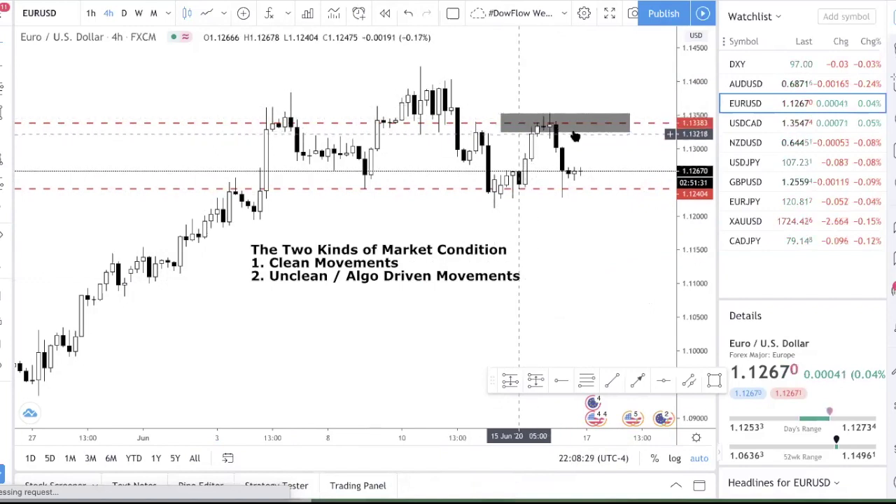
pyautogui.click(550, 137)
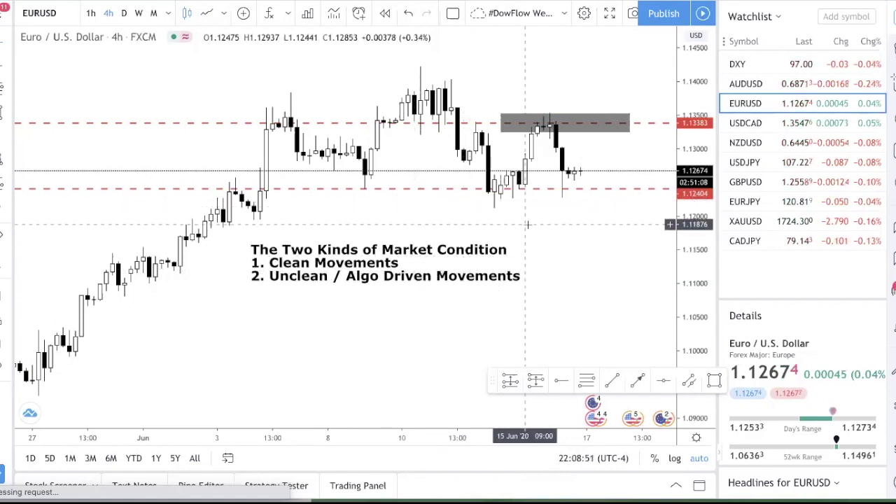
# Switch the chart to EURGBP and remove all of its existing drawings
pyautogui.write('EURGBP')
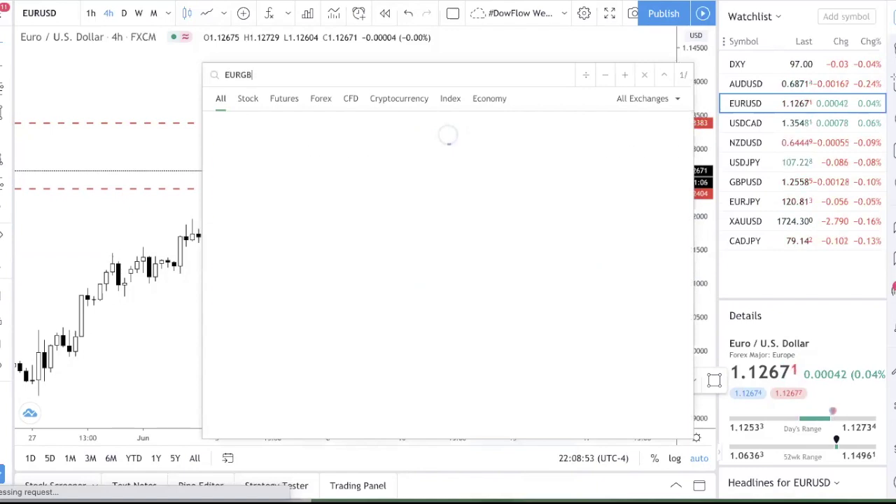
pyautogui.press('Return')
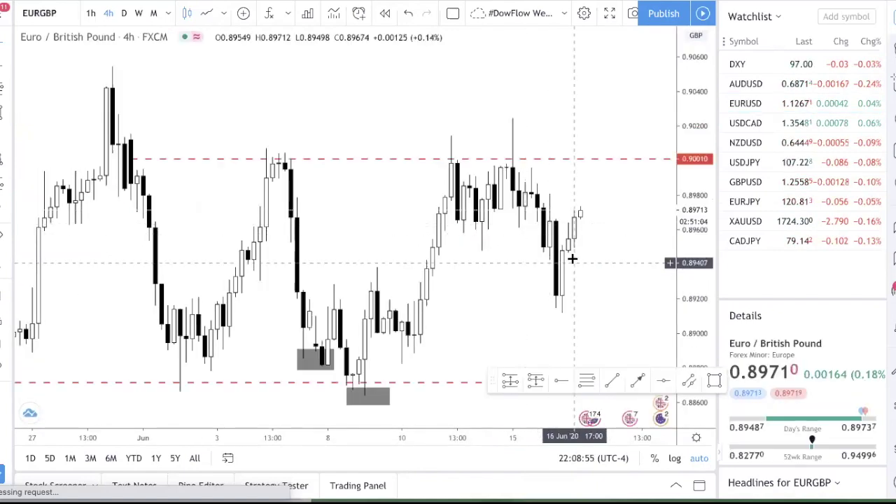
pyautogui.scroll(-4, 572, 256)
pyautogui.moveTo(699, 236); pyautogui.dragTo(624, 268)
pyautogui.rightClick(624, 268)
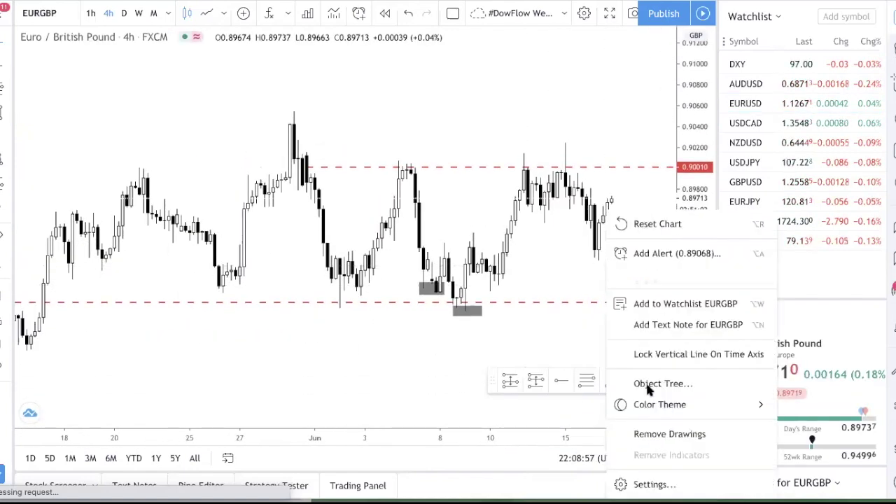
pyautogui.click(671, 434)
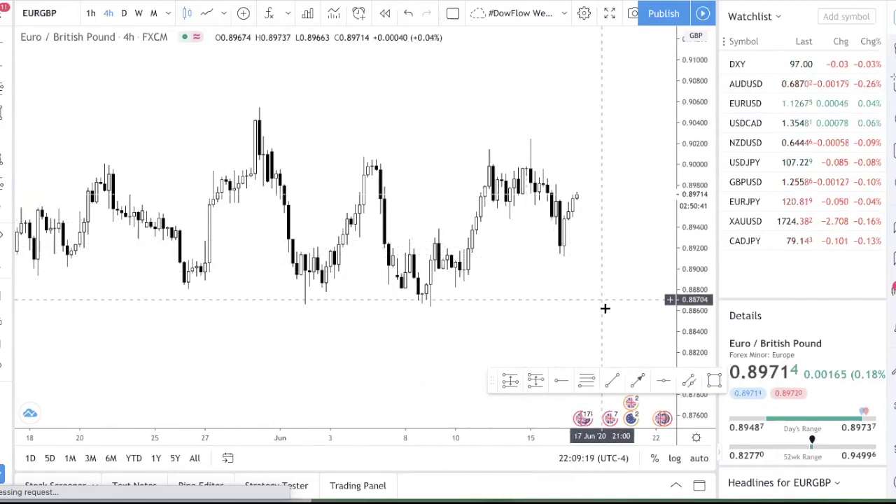
# Draw two Fibonacci retracements: from the 9 June low at 0.88642 to 0.90239, and from 0.89494 on 12 June to 0.90214 on 15 June
pyautogui.click(537, 380)
pyautogui.moveTo(435, 306); pyautogui.dragTo(592, 139)
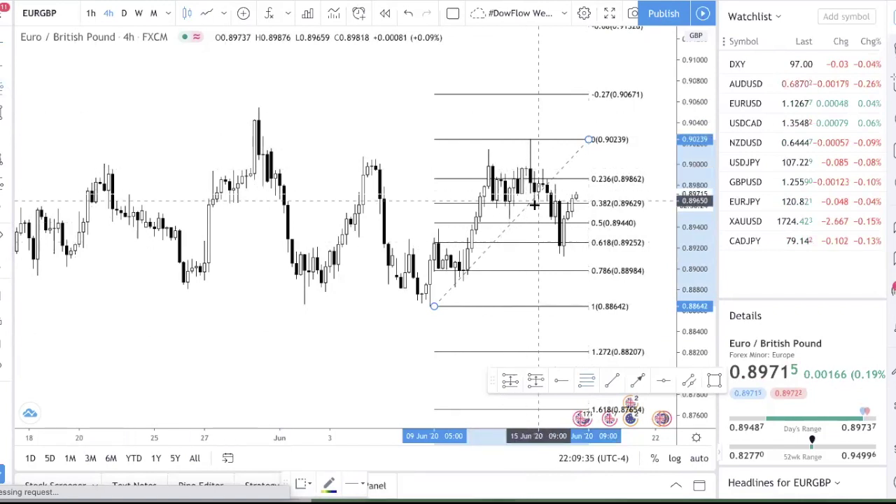
pyautogui.click(510, 217)
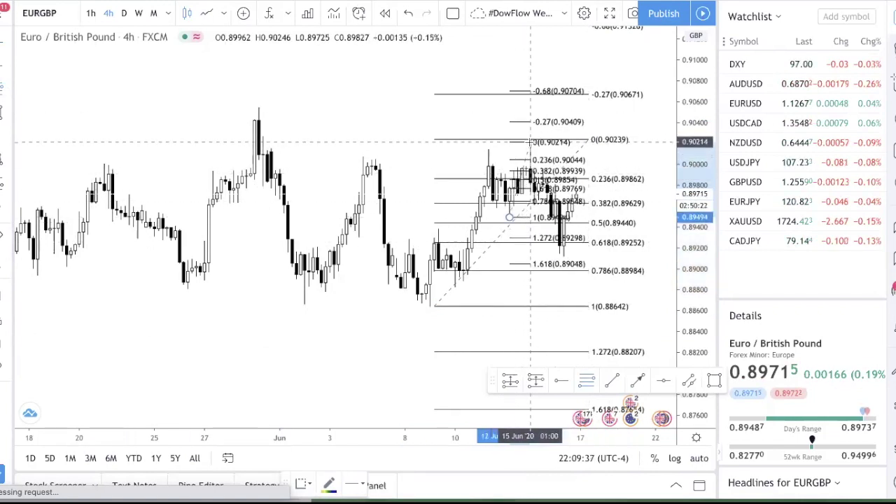
pyautogui.click(530, 142)
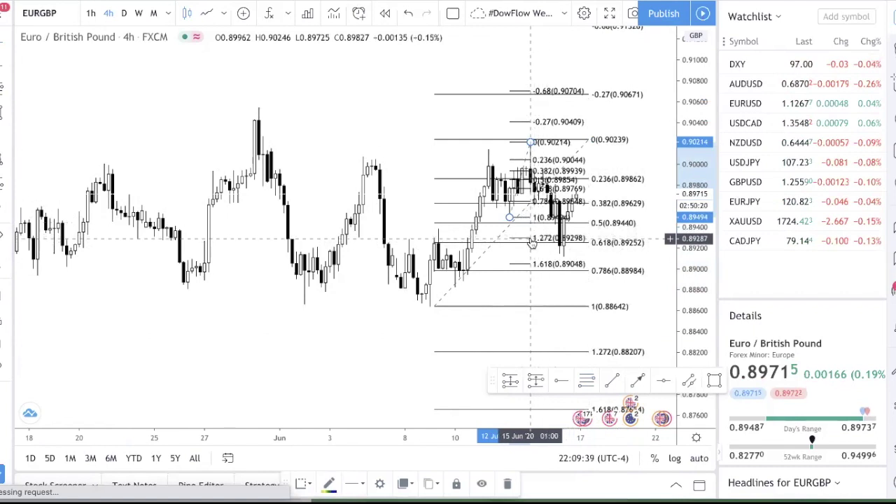
# Delete the larger Fibonacci retracement that starts at the 9 June low, and select the smaller one
pyautogui.click(585, 140)
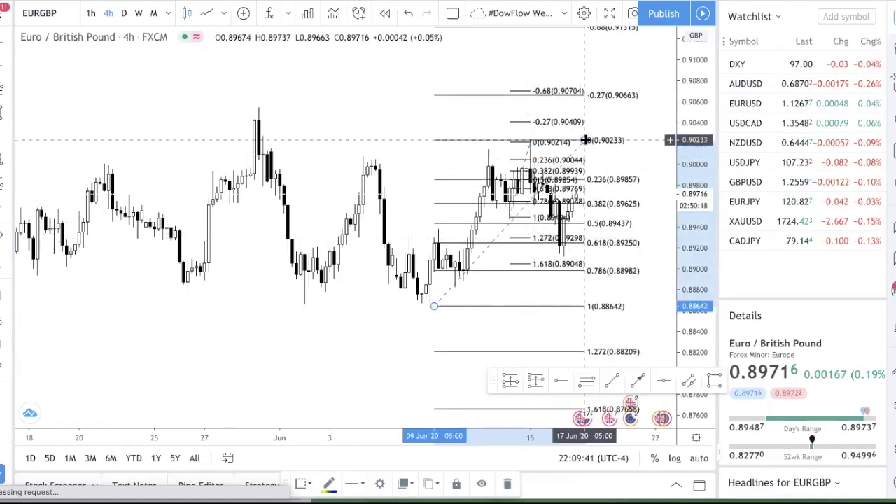
pyautogui.press('Delete')
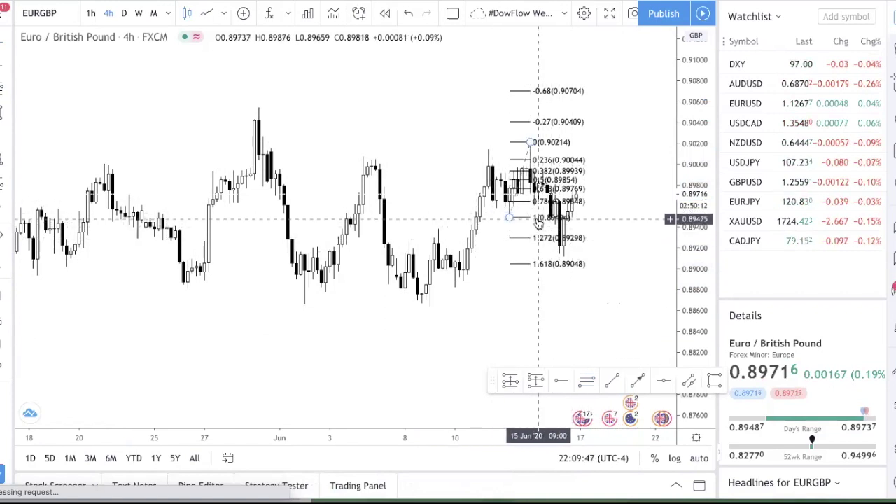
pyautogui.click(509, 218)
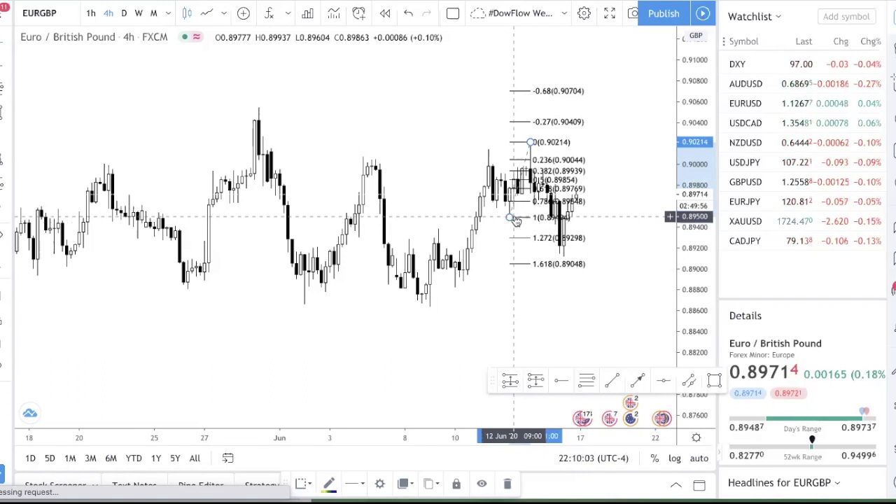
# Draw an arrow below the candles, rising from about 0.87299 on 28 May to about 0.88485 on 4 June
pyautogui.click(637, 383)
pyautogui.click(213, 367)
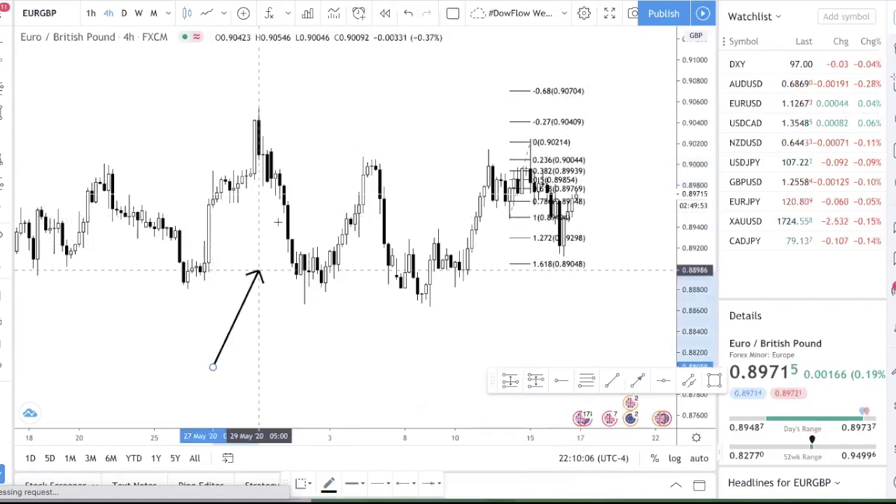
pyautogui.click(358, 268)
pyautogui.moveTo(677, 292); pyautogui.dragTo(247, 354)
pyautogui.moveTo(357, 109); pyautogui.dragTo(355, 184)
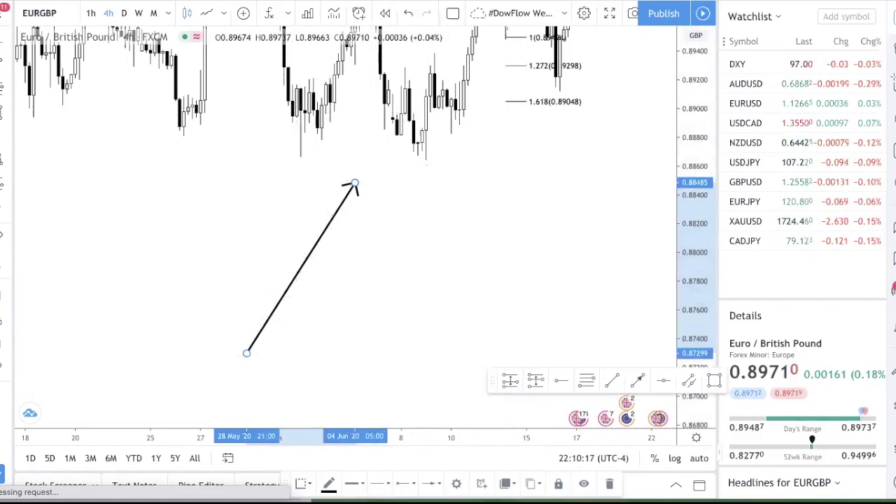
# Label the arrow with three texts: "100 Pips" beside its middle, "20" near its start and "20" near its tip
pyautogui.click(306, 265)
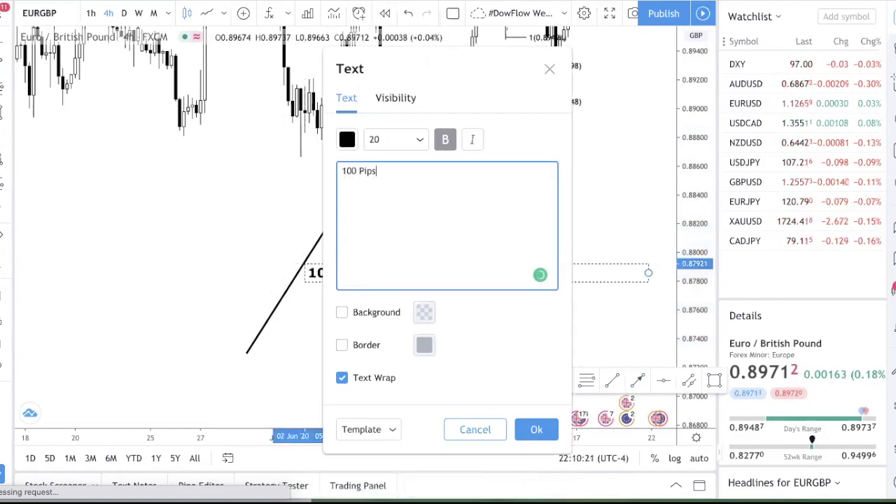
pyautogui.click(536, 429)
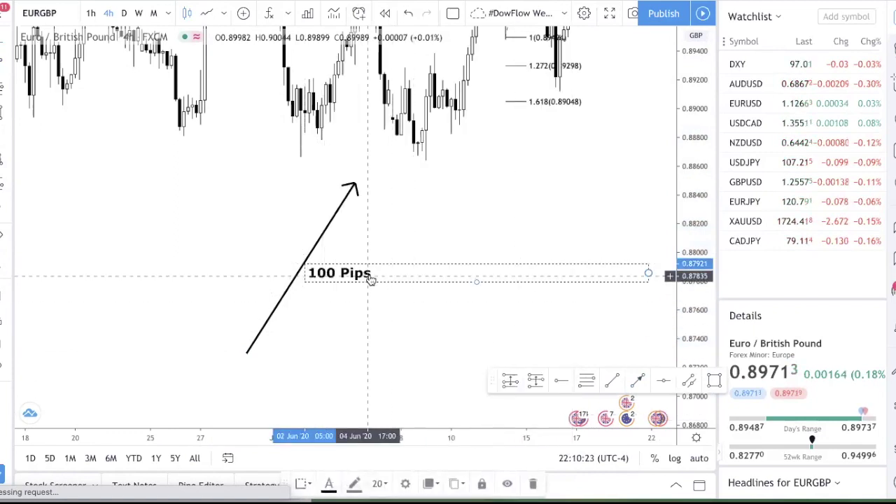
pyautogui.click(293, 320)
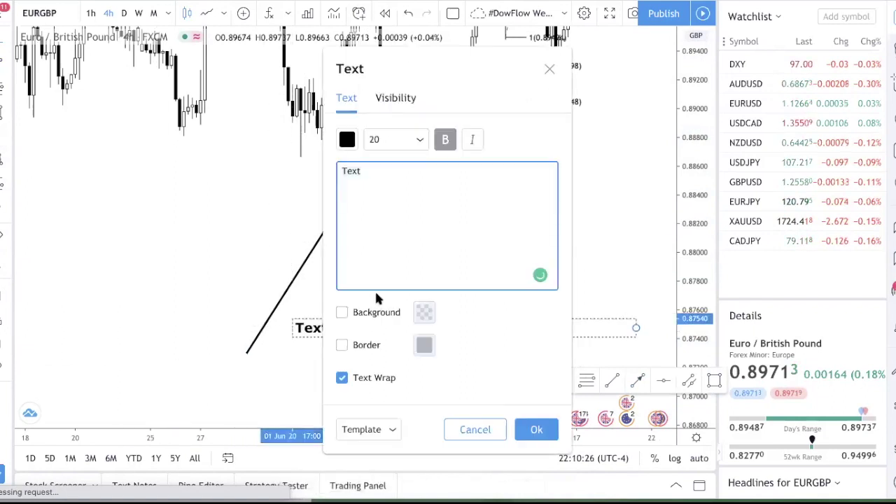
pyautogui.click(535, 428)
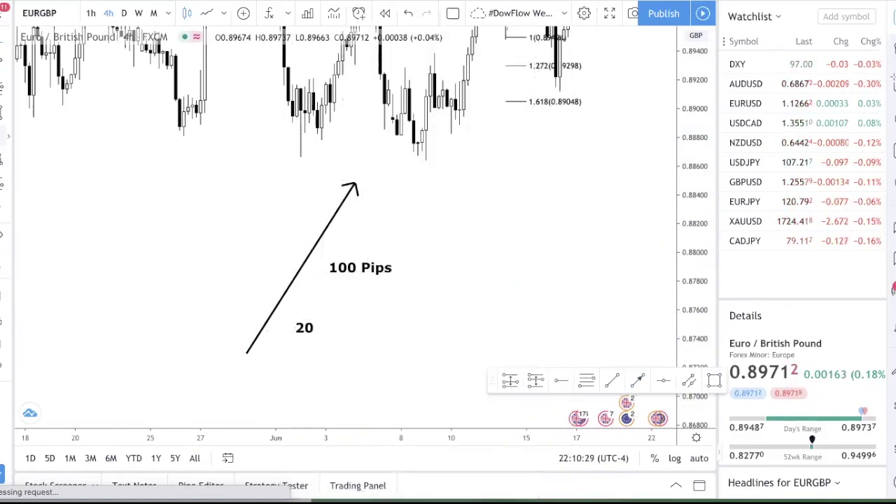
pyautogui.click(376, 200)
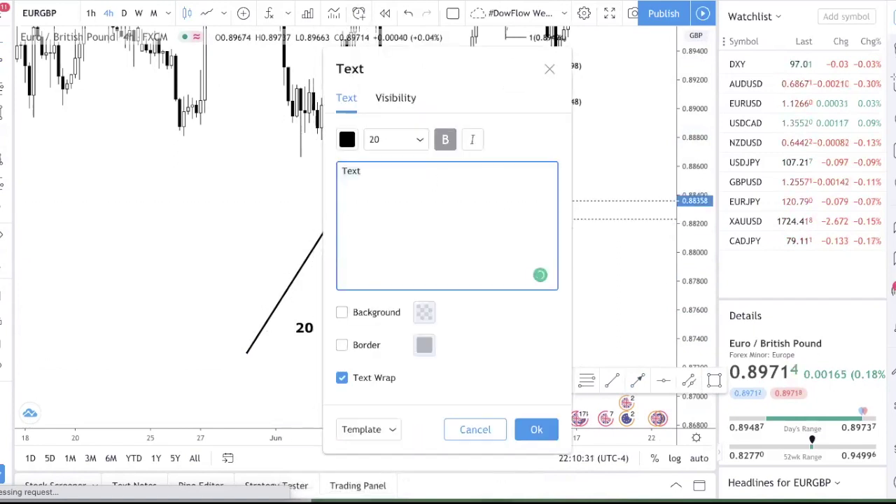
pyautogui.click(536, 430)
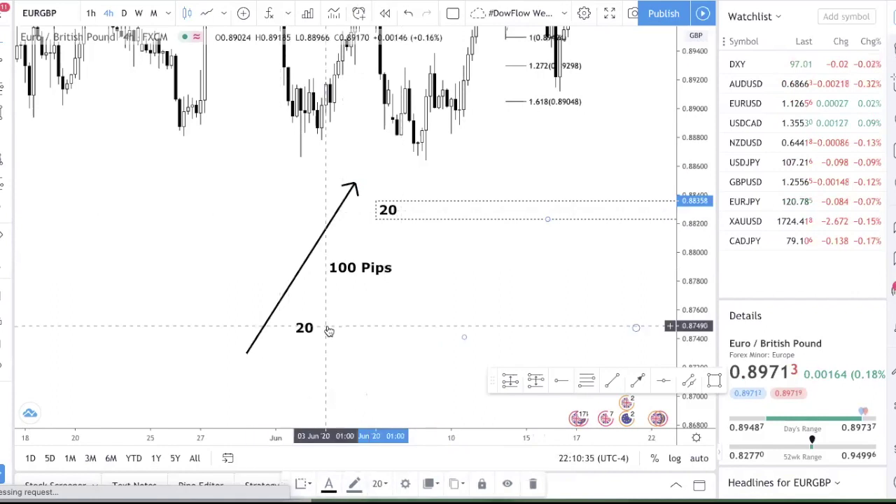
# Change the label beside the arrow's middle to "50 Pips"
pyautogui.click(371, 269)
pyautogui.hscroll(2, 385, 272)
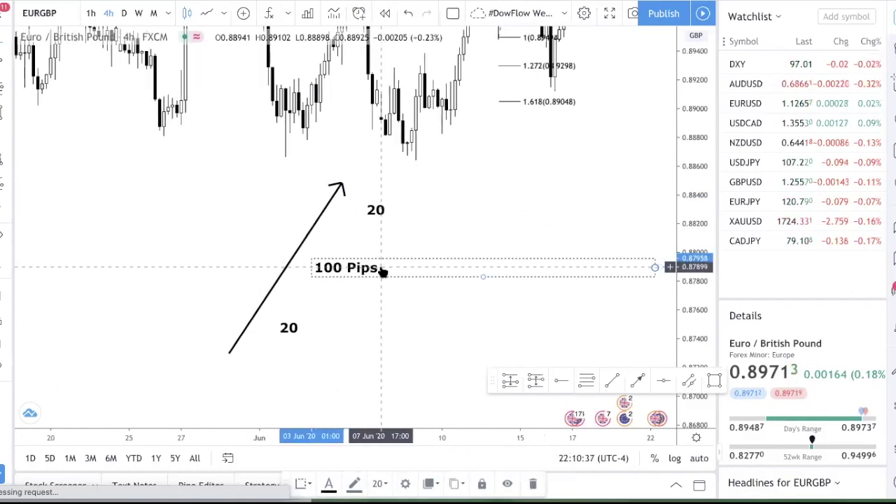
pyautogui.scroll(-2, 399, 294)
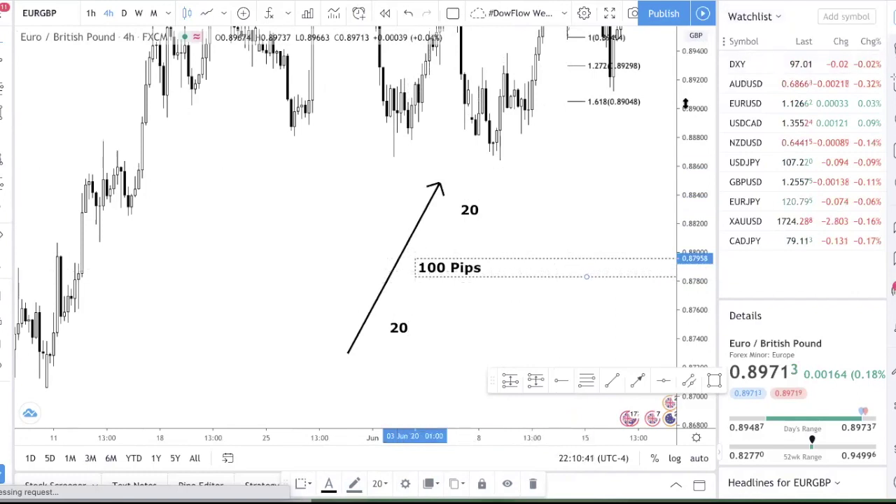
pyautogui.moveTo(685, 104); pyautogui.dragTo(686, 122)
pyautogui.doubleClick(448, 268)
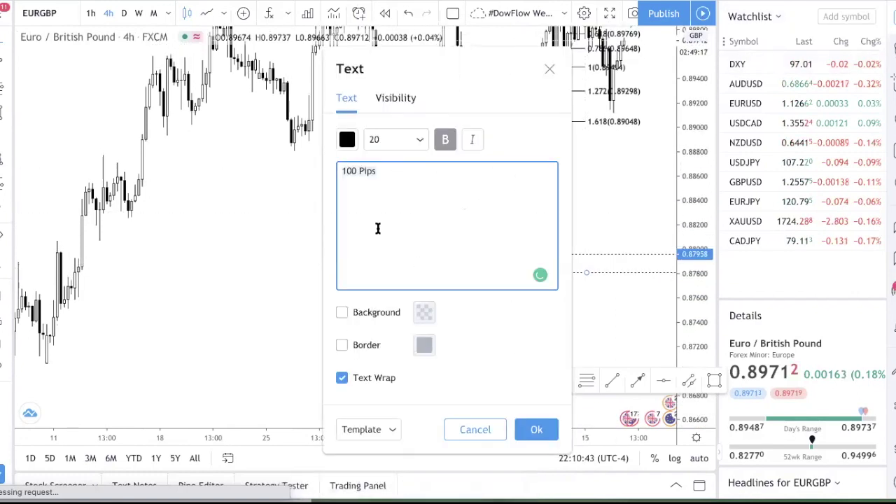
pyautogui.click(536, 429)
# Draw a short downward arrow from the long arrow's tip, from about 0.88449 to 0.88165, beside the upper "20" label
pyautogui.click(395, 314)
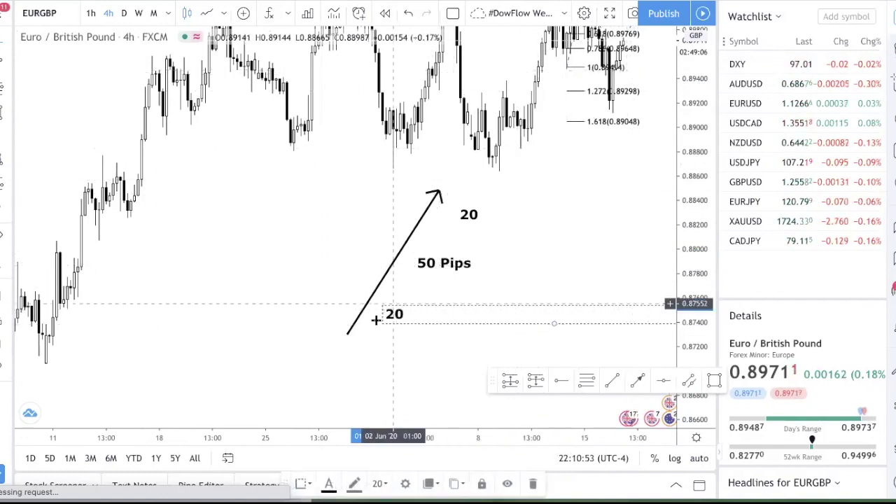
pyautogui.click(450, 196)
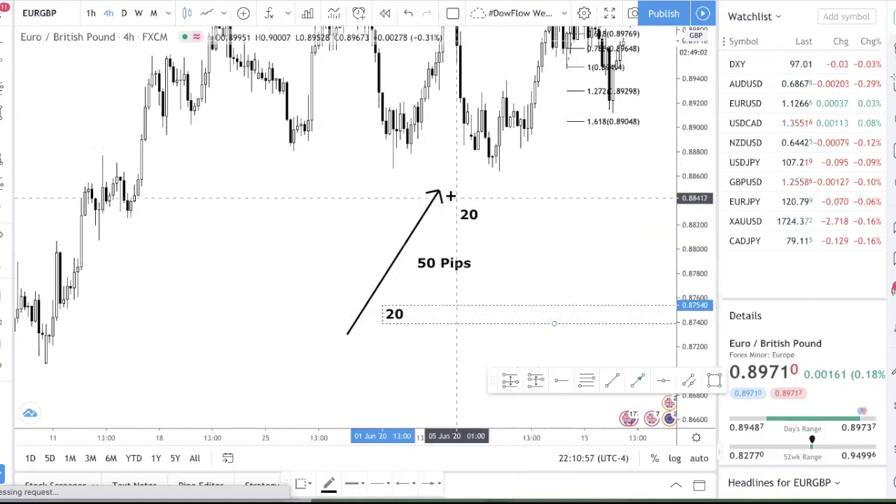
pyautogui.moveTo(437, 192); pyautogui.dragTo(443, 226)
pyautogui.click(423, 264)
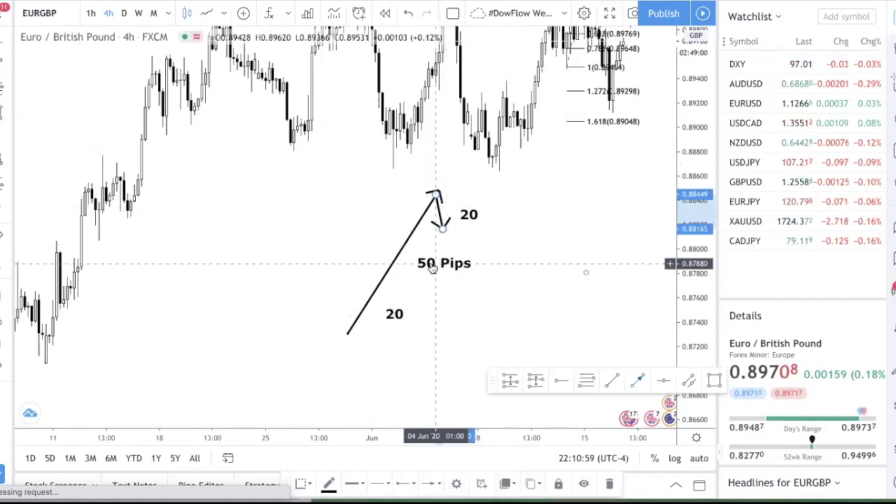
pyautogui.click(536, 224)
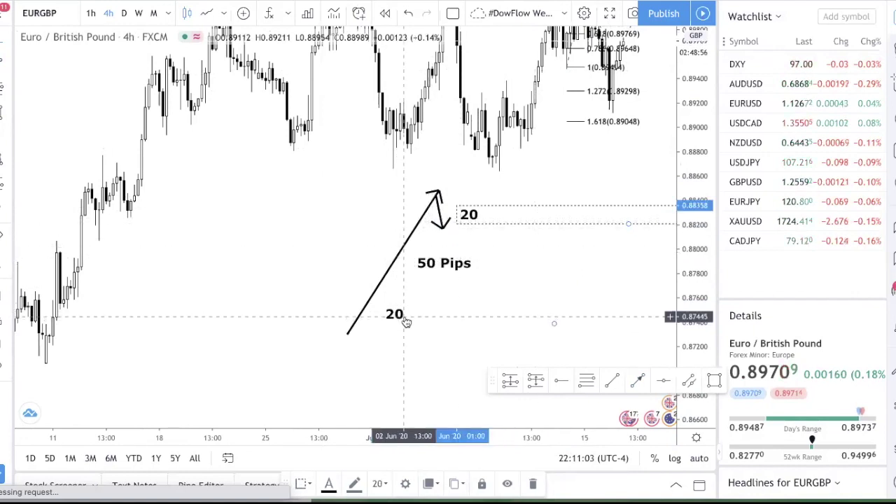
# Remove all drawings, including the arrows, labels and Fibonacci retracement, from the EURGBP chart
pyautogui.moveTo(516, 225); pyautogui.dragTo(480, 247)
pyautogui.rightClick(480, 248)
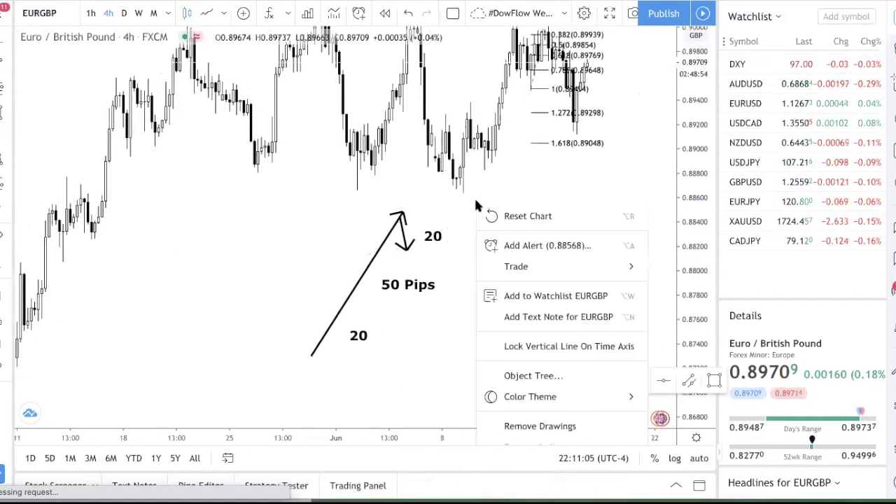
pyautogui.click(546, 424)
# Draw a Fibonacci retracement from the 9 June low at about 0.88627 up to about 0.90237 on 17 June
pyautogui.scroll(3, 580, 310)
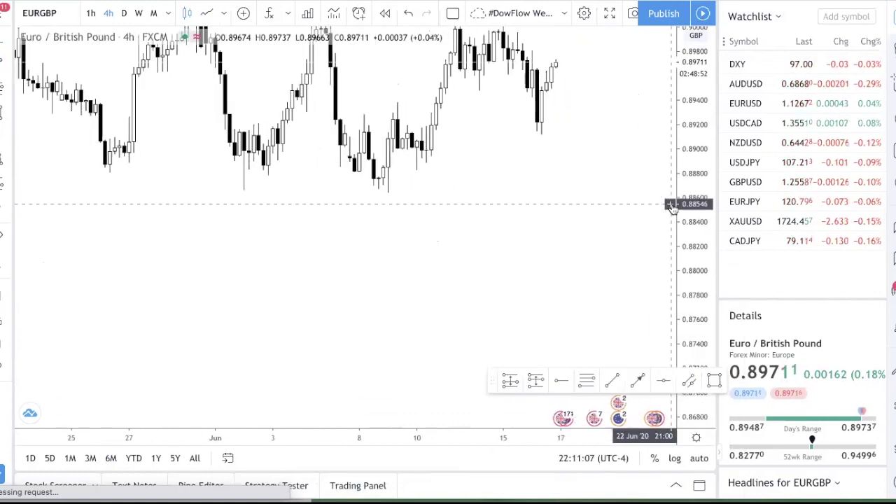
pyautogui.moveTo(630, 157); pyautogui.dragTo(560, 304)
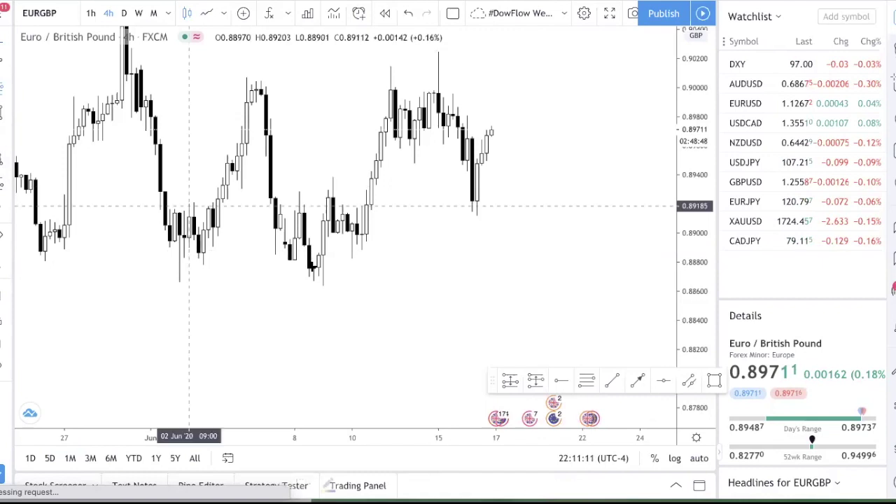
pyautogui.click(324, 287)
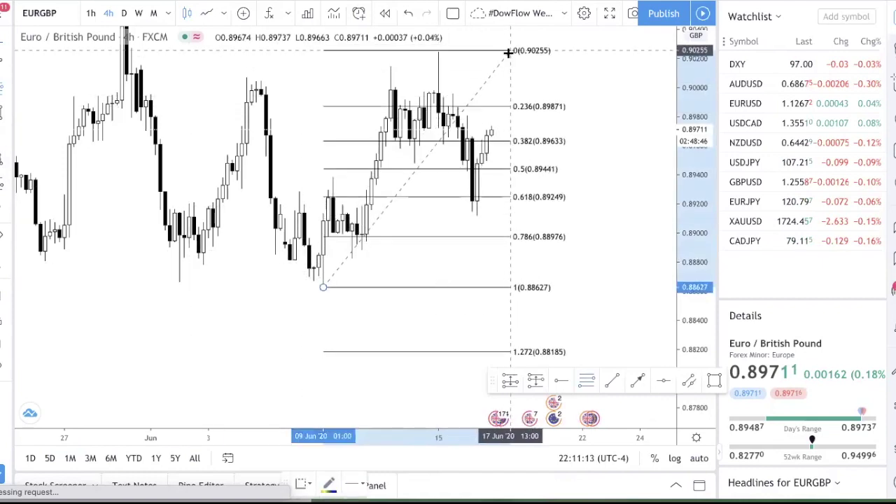
pyautogui.click(511, 52)
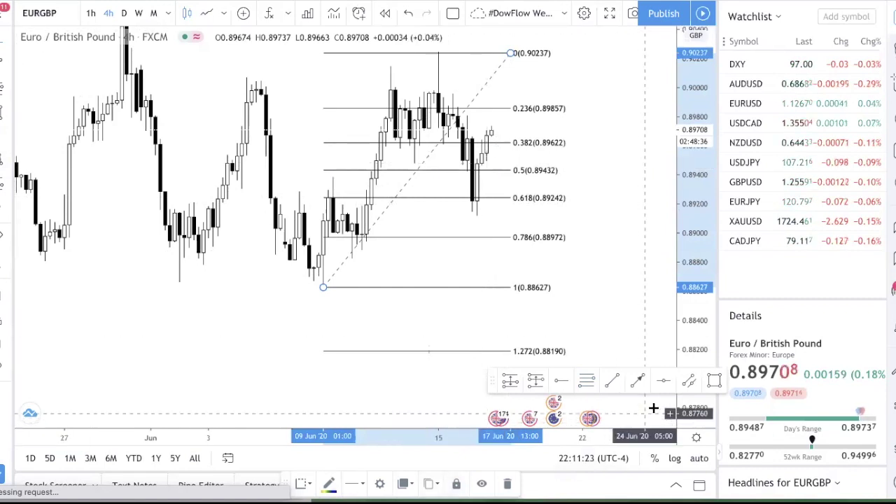
# Place a long position on the 16 June candles with entry about 0.89482, target about 0.89900 and stop about 0.89050
pyautogui.click(8, 183)
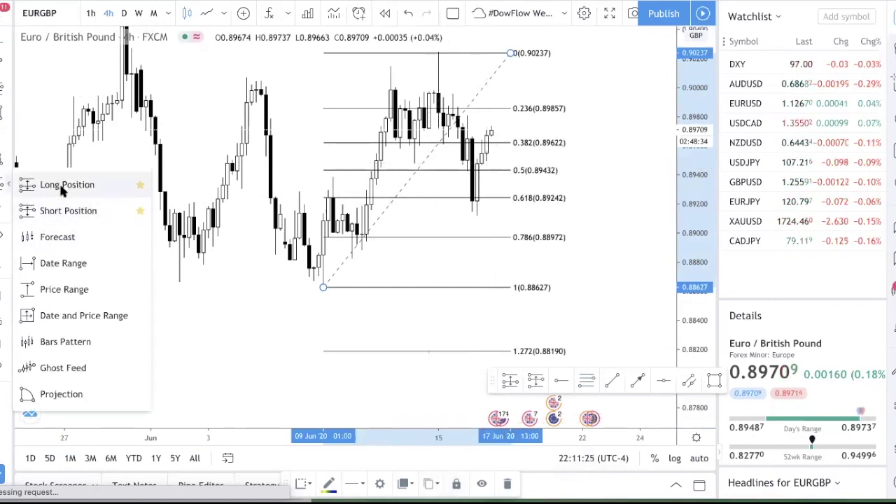
pyautogui.click(31, 126)
pyautogui.click(481, 162)
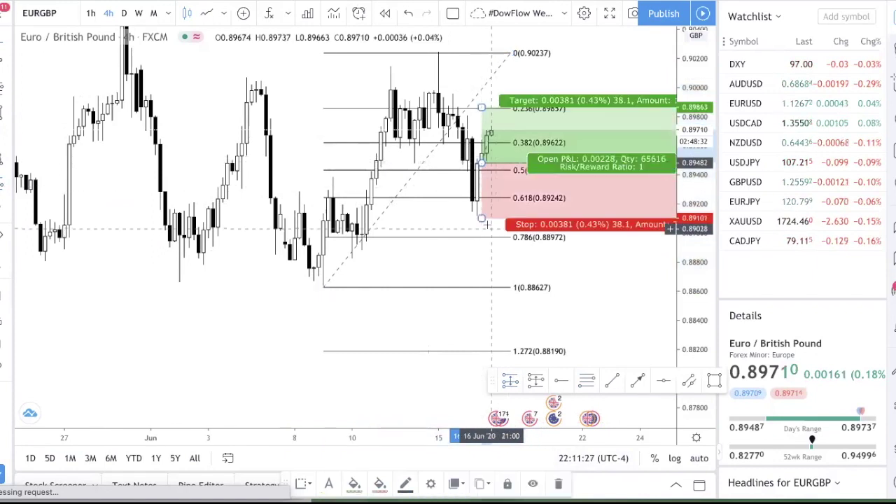
pyautogui.moveTo(482, 96)
pyautogui.mouseDown()
pyautogui.moveTo(478, 119)
pyautogui.moveTo(491, 105)
pyautogui.moveTo(483, 93)
pyautogui.mouseUp()
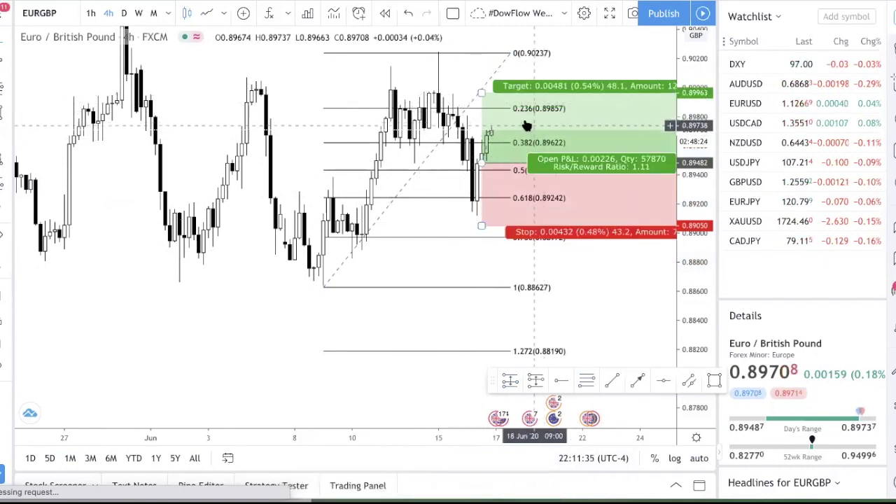
pyautogui.moveTo(483, 95); pyautogui.dragTo(482, 103)
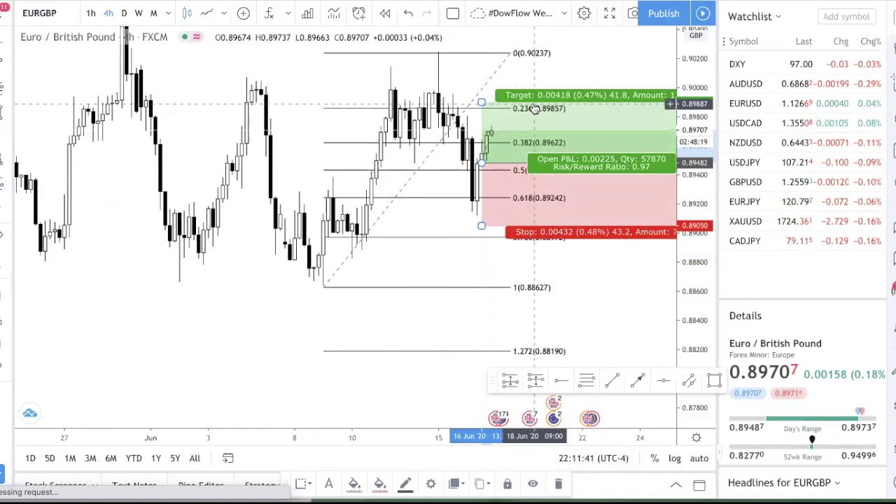
# Draw a Fibonacci retracement from 0.90219 on 15 June down to 0.89113 on 19 June, and delete the one drawn from the 9 June low
pyautogui.click(439, 55)
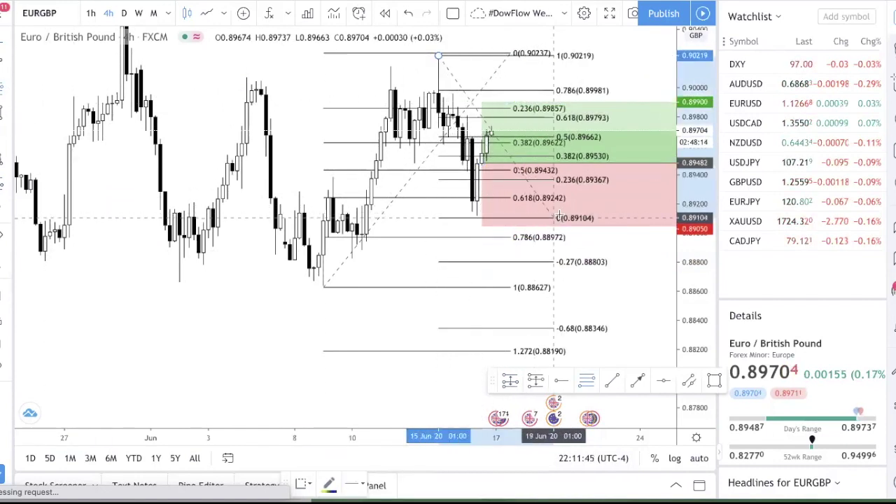
pyautogui.click(560, 216)
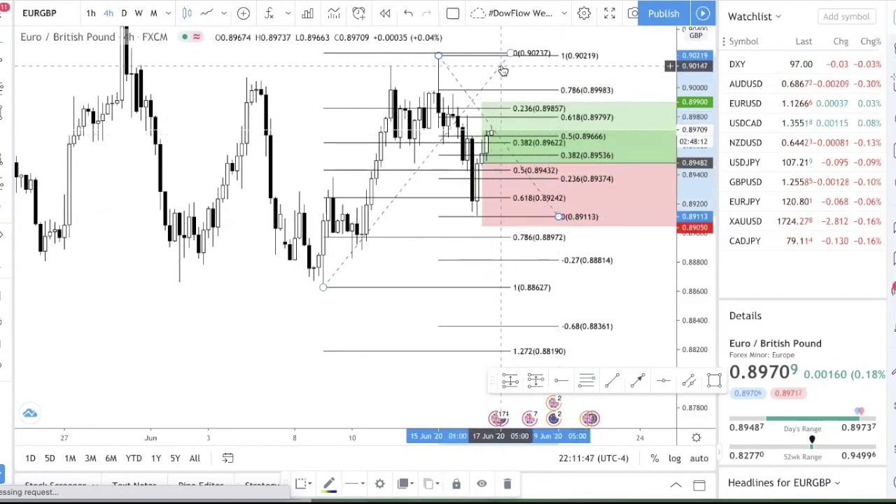
pyautogui.moveTo(508, 63); pyautogui.dragTo(365, 155)
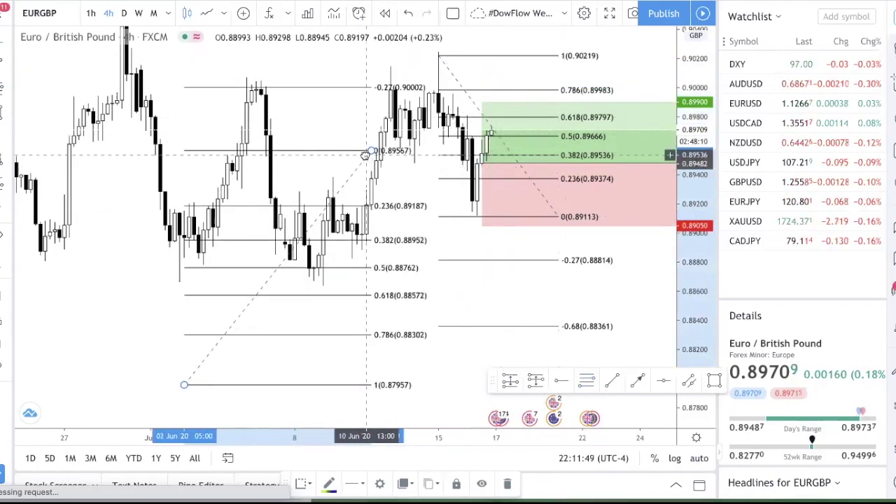
pyautogui.press('Delete')
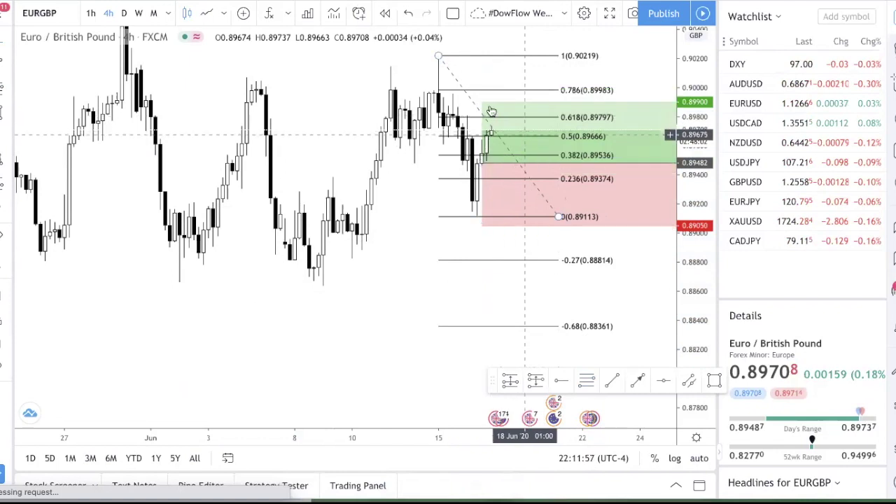
# Adjust the long position to a target of about 0.89792, an entry of about 0.89226 and a stop of about 0.89001
pyautogui.moveTo(482, 102); pyautogui.dragTo(482, 117)
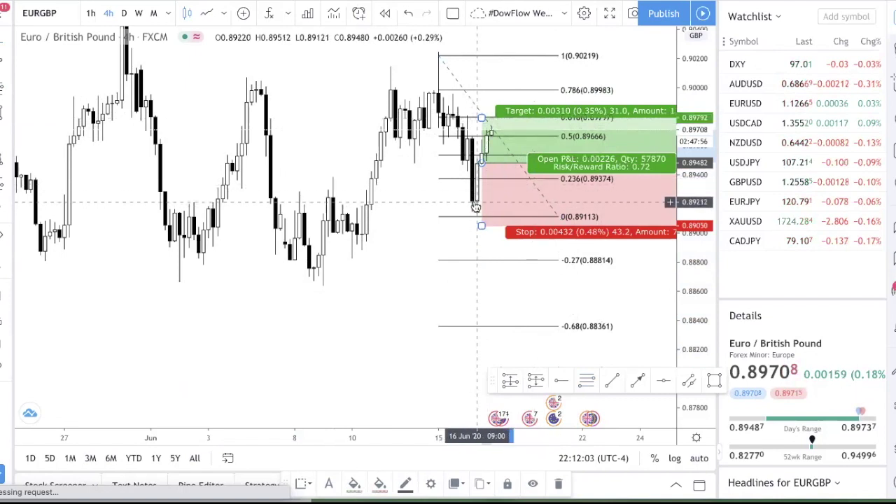
pyautogui.moveTo(481, 168); pyautogui.dragTo(477, 233)
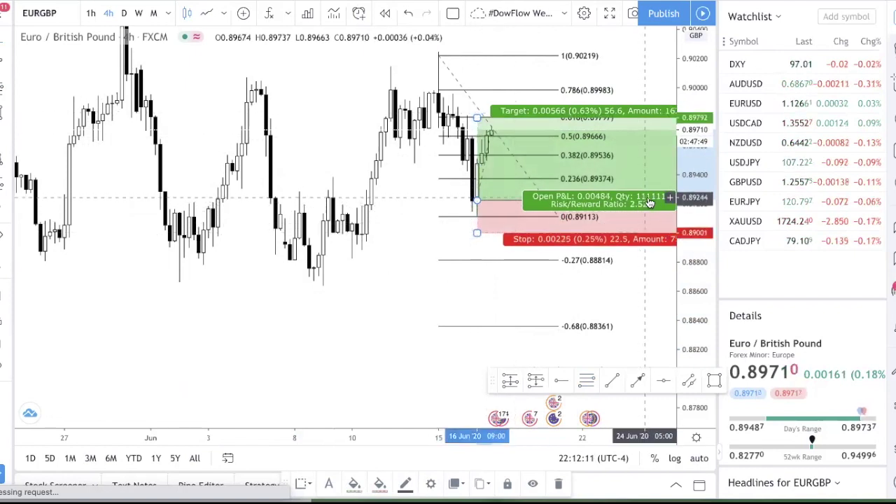
# Clear all drawings and draw a new Fibonacci retracement from 0.88645 on 9 June to 0.90242 on 17 June
pyautogui.rightClick(413, 189)
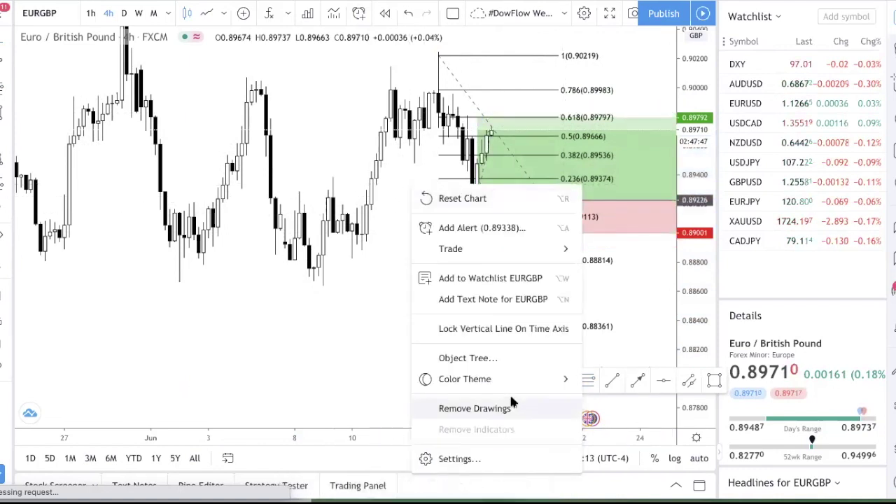
pyautogui.click(504, 407)
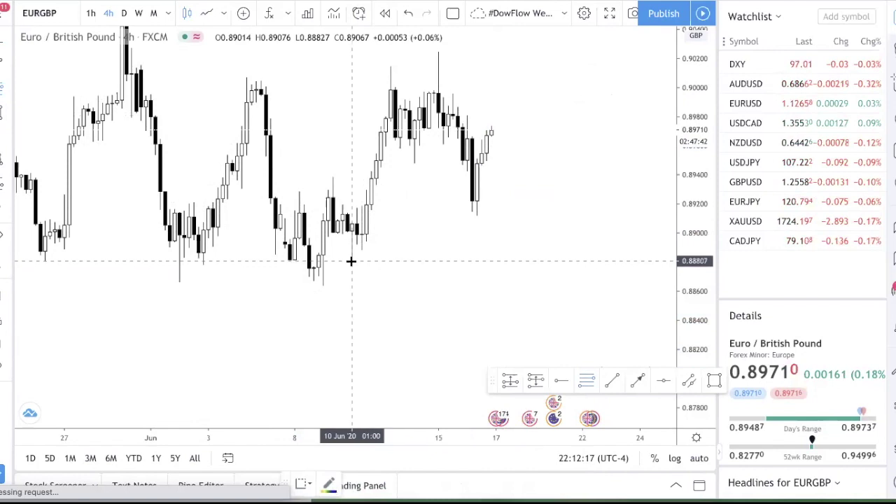
pyautogui.click(323, 284)
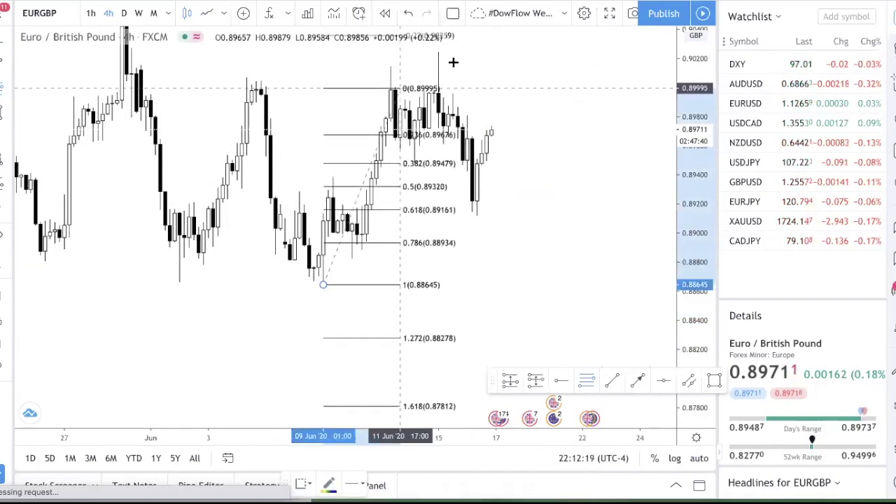
pyautogui.click(517, 52)
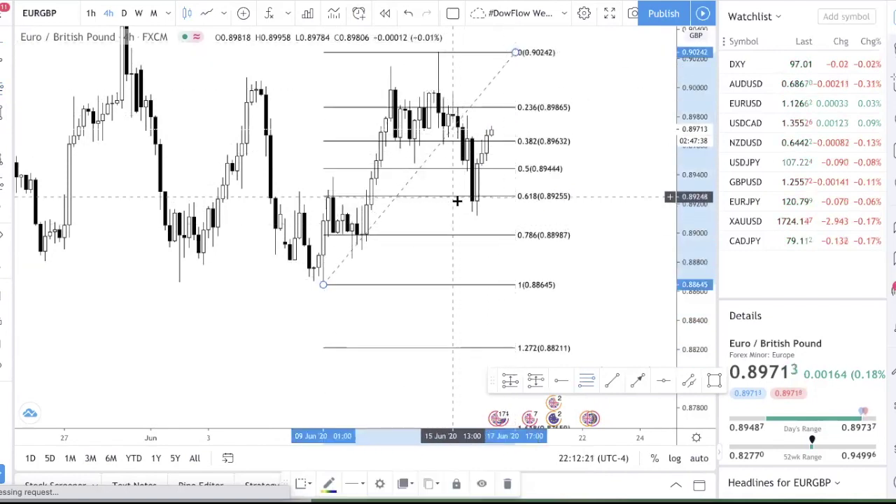
# Switch the 4-hour chart from EURGBP to EURNZD
pyautogui.scroll(-2, 460, 202)
pyautogui.write('AD')
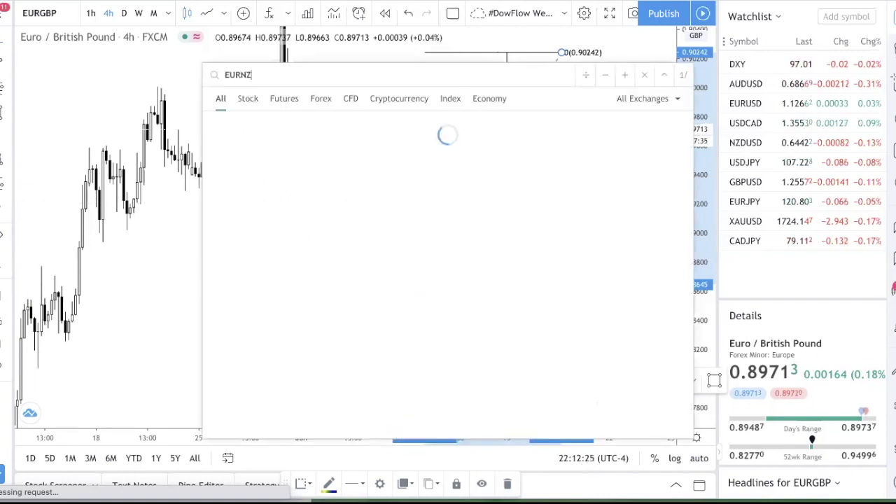
pyautogui.press('Return')
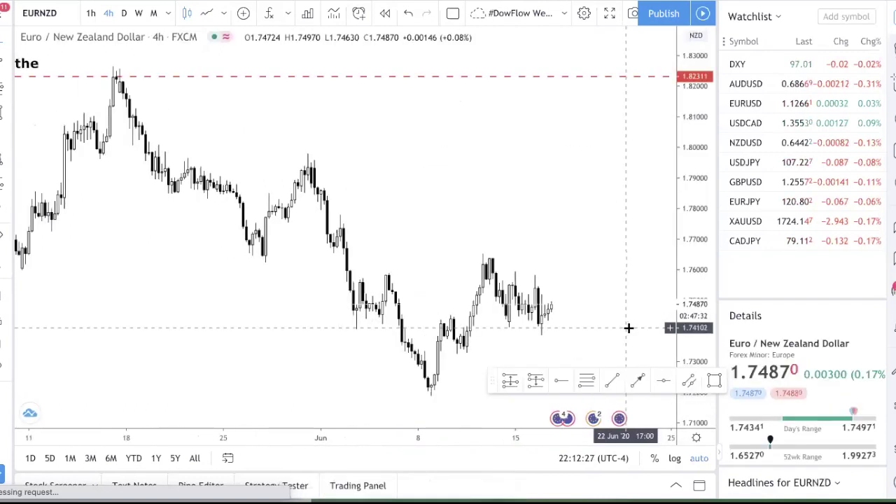
pyautogui.scroll(3, 629, 327)
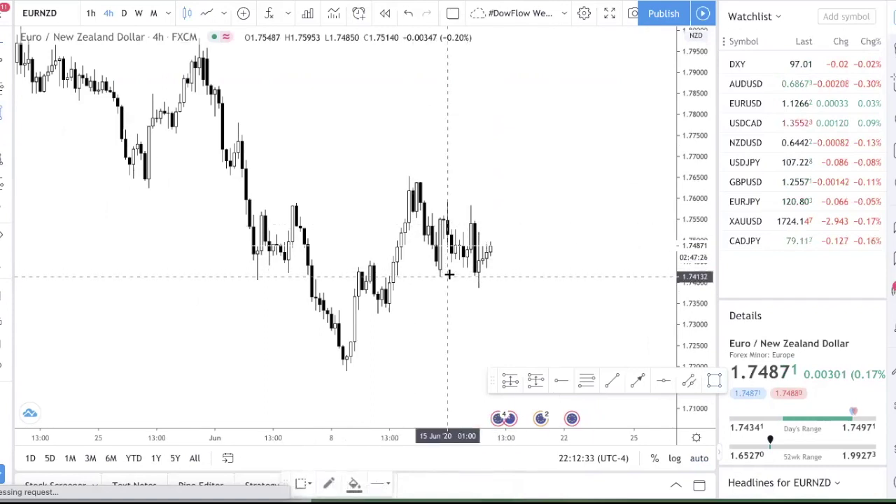
# Draw a rectangle zone under the mid-June lows between about 1.74241 and 1.73868, spanning 12 June to 19 June
pyautogui.moveTo(451, 272); pyautogui.dragTo(549, 288)
pyautogui.click(602, 259)
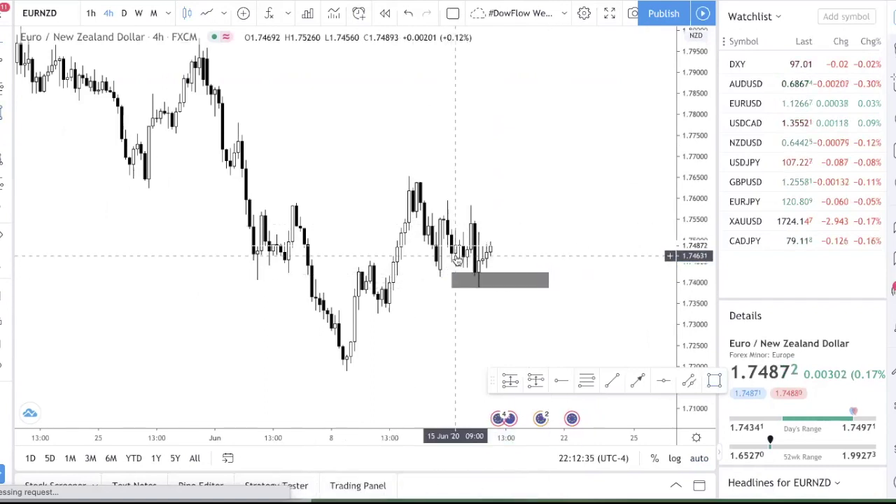
pyautogui.click(457, 280)
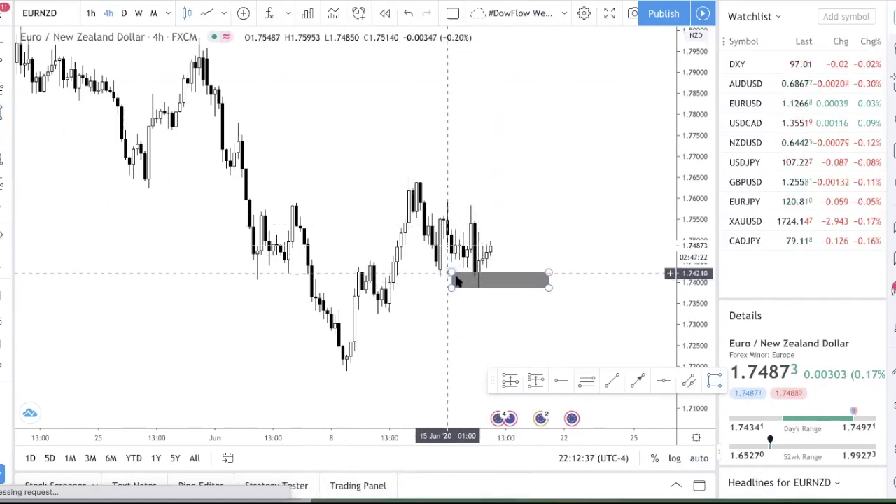
pyautogui.moveTo(452, 278); pyautogui.dragTo(432, 272)
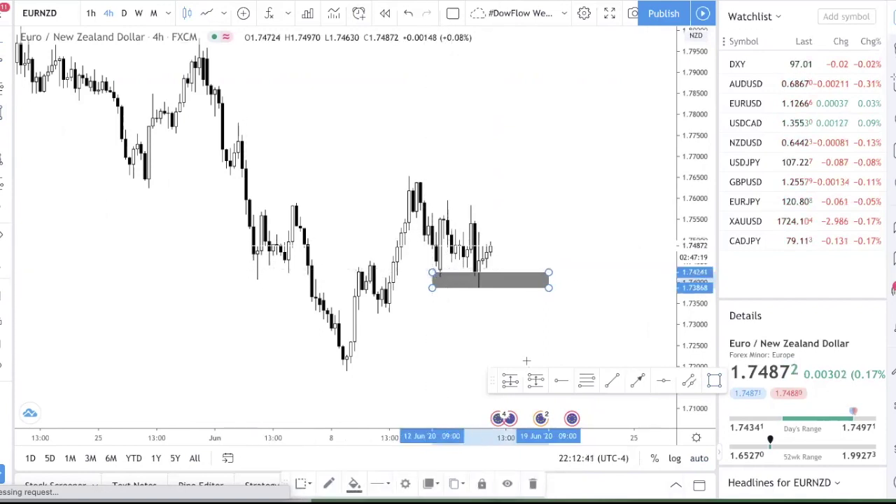
# Draw a horizontal ray at about 1.74335 starting on 28 May, and check it on the 1-hour timeframe before returning to 4-hour
pyautogui.click(560, 383)
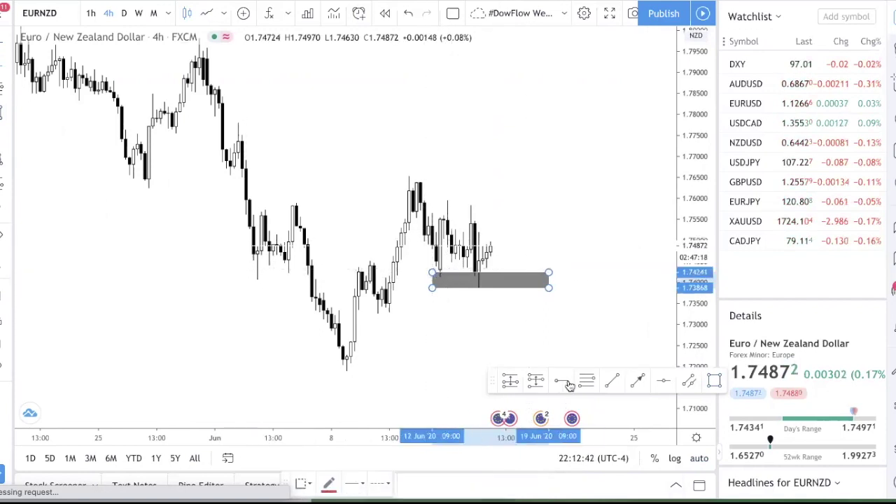
pyautogui.click(308, 265)
pyautogui.moveTo(315, 268); pyautogui.dragTo(194, 264)
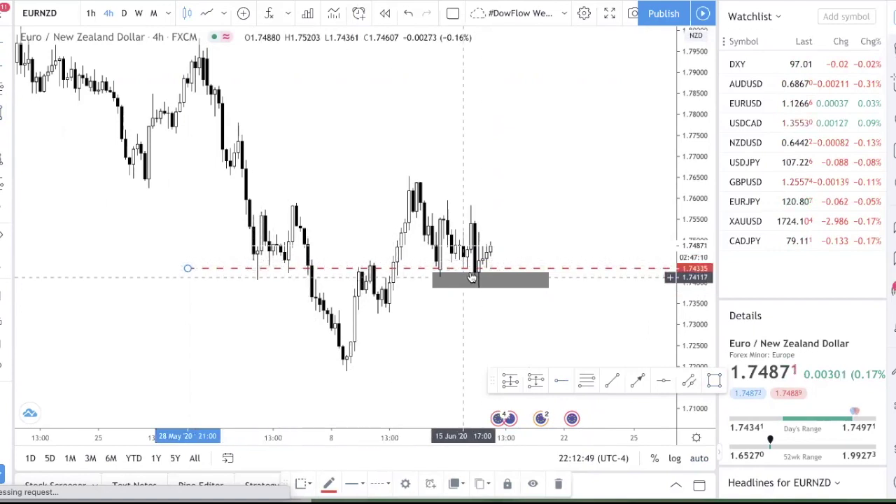
pyautogui.click(91, 14)
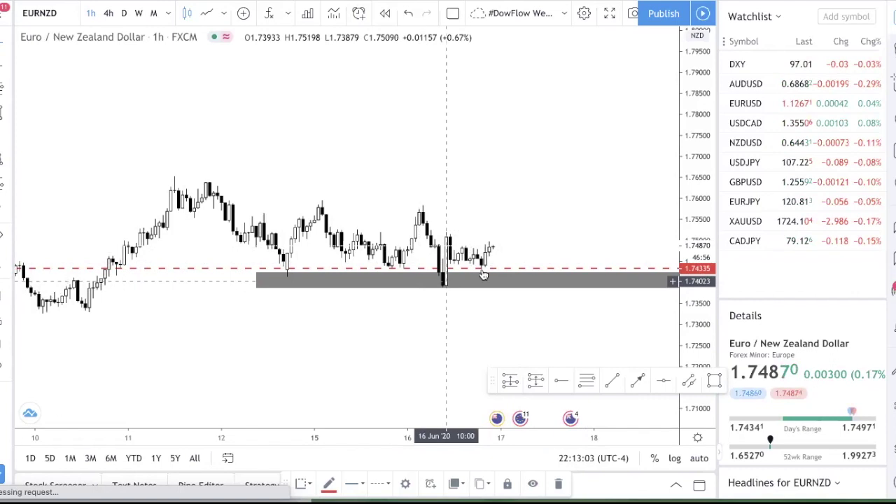
pyautogui.click(109, 14)
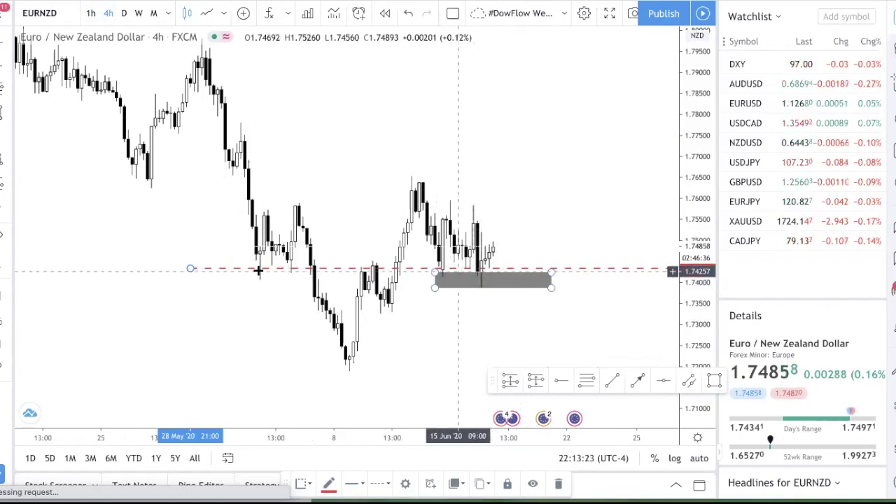
# Draw a Fibonacci retracement from about 1.73213 on 10 June up to about 1.76562 on 23 June
pyautogui.click(7, 91)
pyautogui.click(4, 91)
pyautogui.click(4, 91)
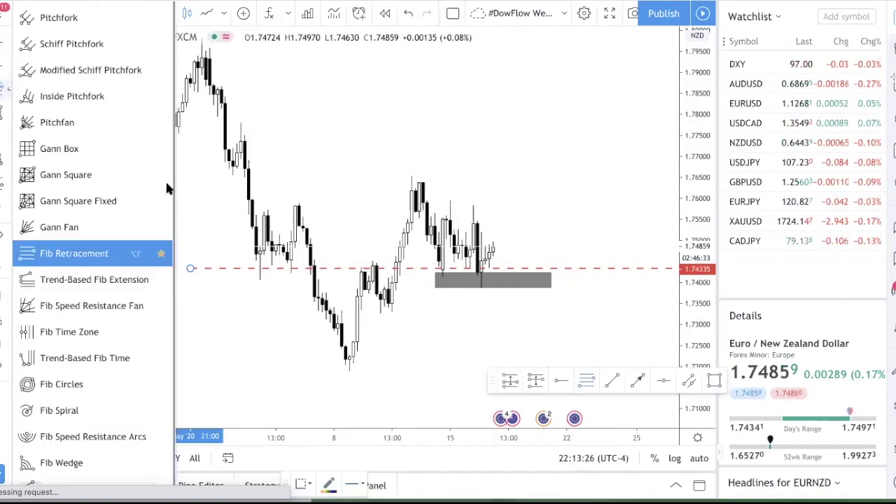
pyautogui.click(378, 315)
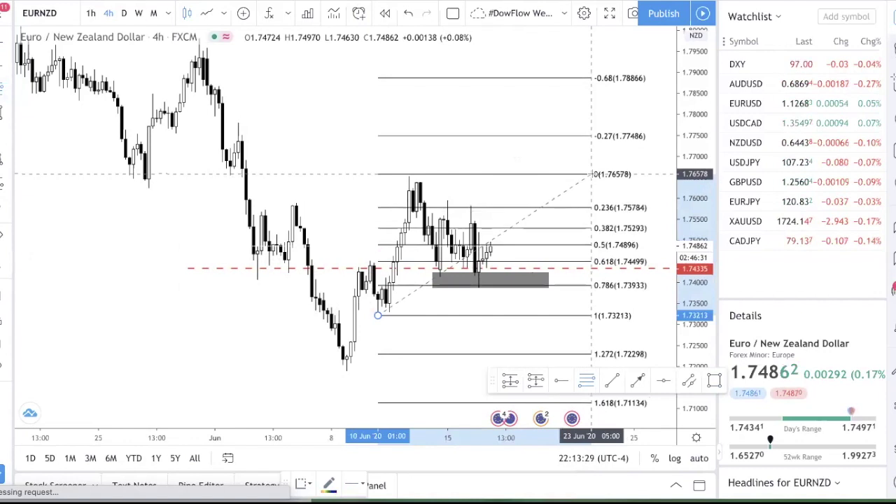
pyautogui.click(592, 174)
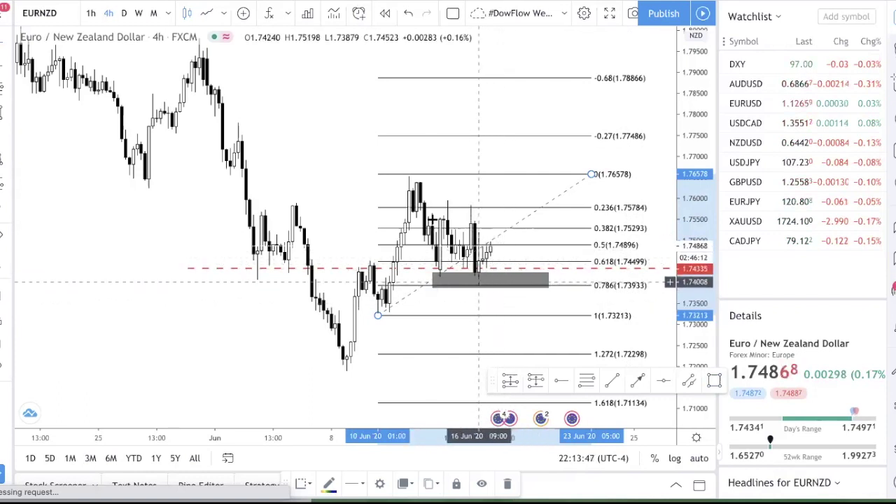
pyautogui.click(521, 288)
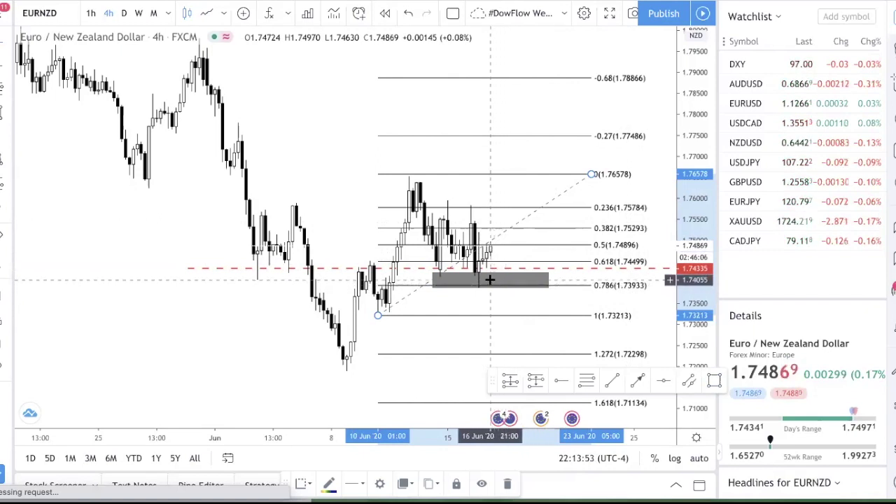
pyautogui.moveTo(592, 175); pyautogui.dragTo(591, 175)
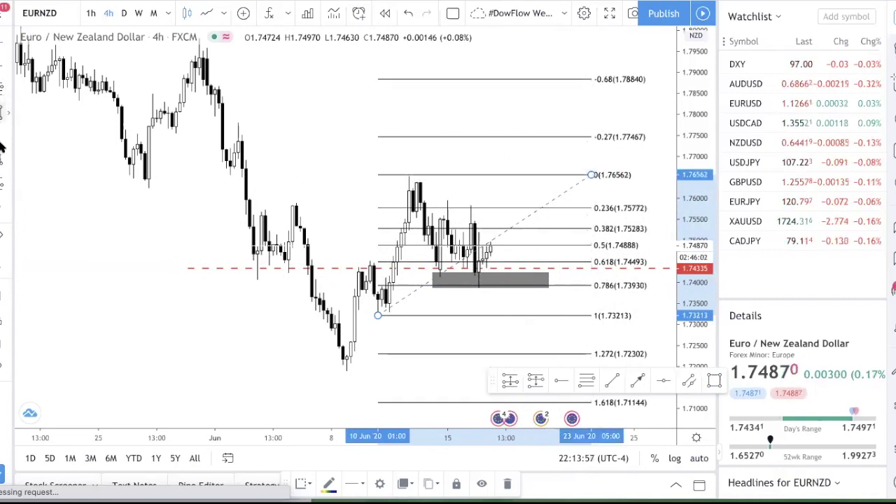
pyautogui.click(8, 190)
pyautogui.click(45, 185)
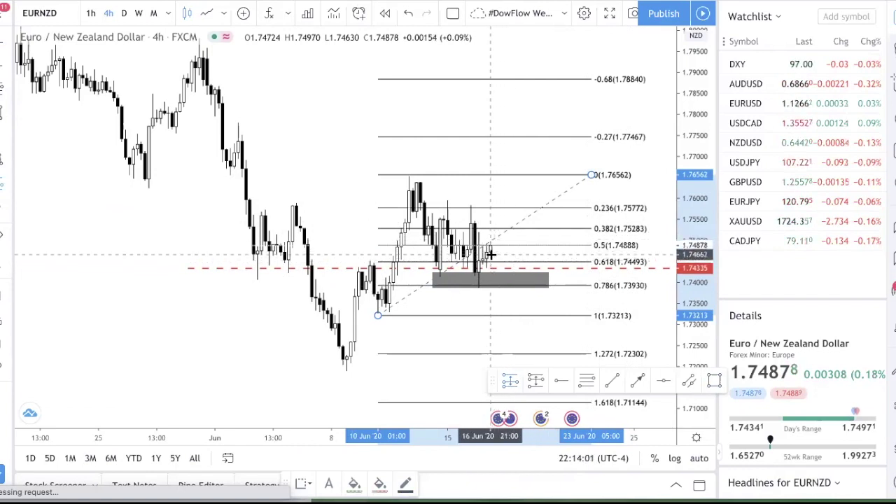
pyautogui.click(524, 223)
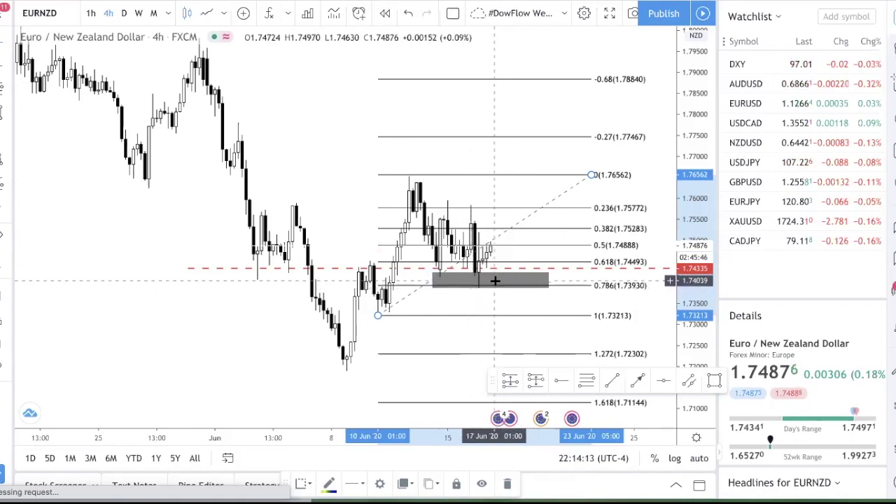
# Switch the chart from EURNZD to EURUSD
pyautogui.scroll(-4, 440, 326)
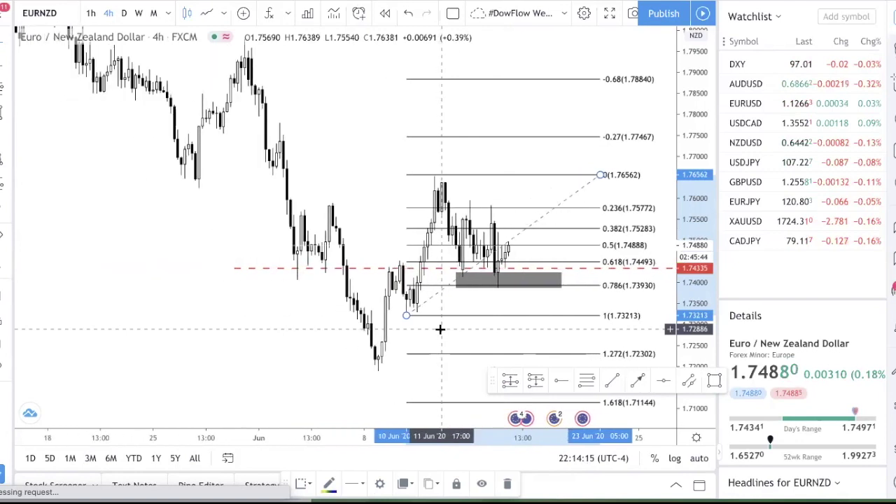
pyautogui.scroll(-2, 440, 329)
pyautogui.write('E')
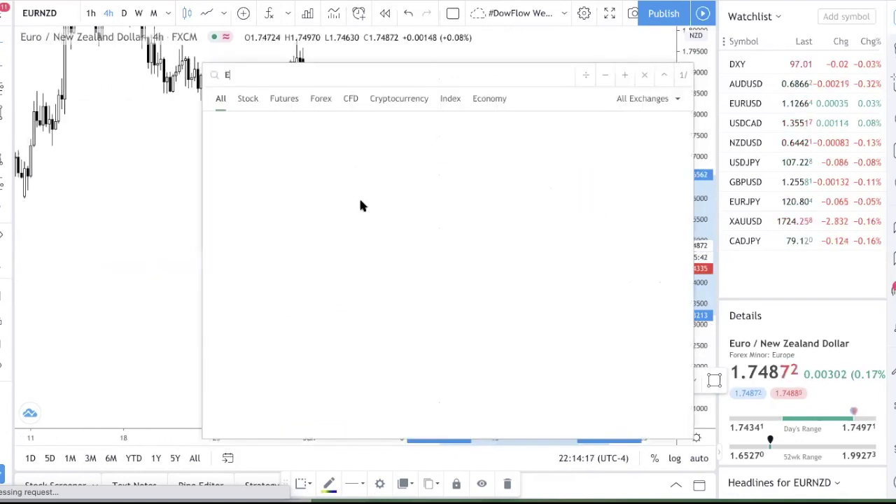
pyautogui.press('Return')
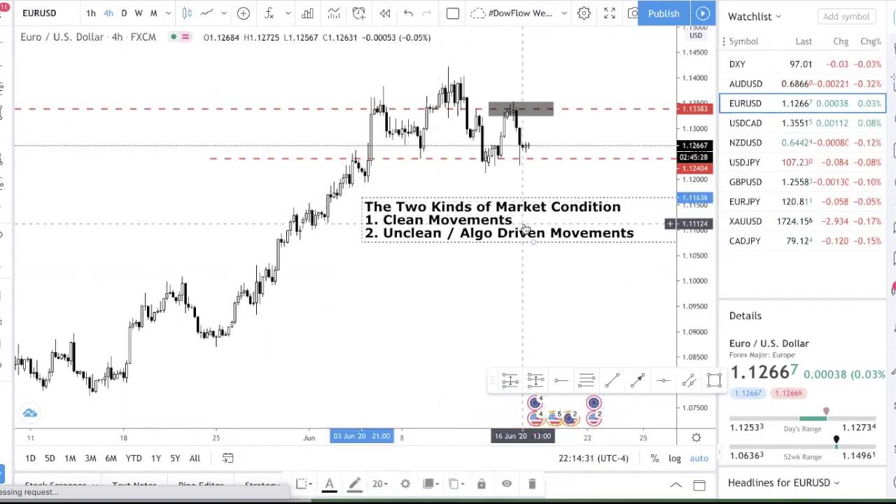
# Append "(breakout + retest)" to the Clean Movements line of the market condition label and shift the label slightly down and left
pyautogui.doubleClick(498, 209)
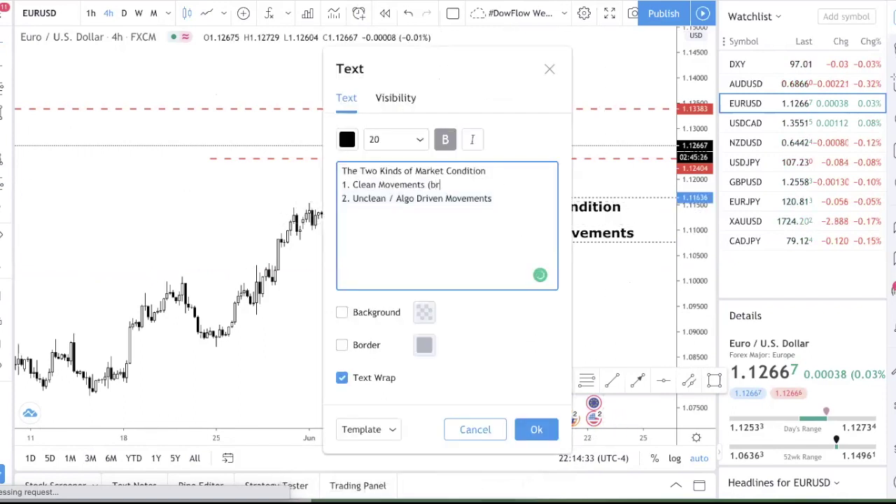
pyautogui.write('ut ')
pyautogui.write('+ retest 2. Uncle')
pyautogui.press('BackSpace')
pyautogui.press('BackSpace')
pyautogui.press('BackSpace')
pyautogui.write('test')
pyautogui.press('BackSpace')
pyautogui.write(')')
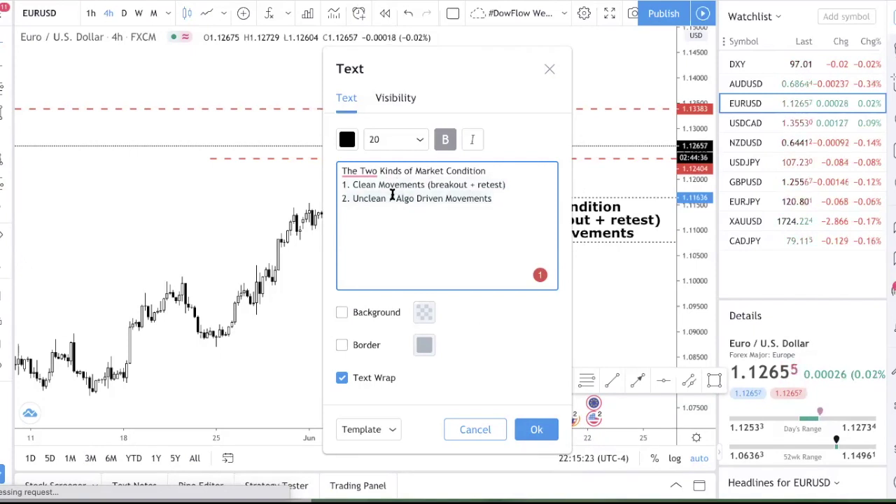
pyautogui.click(537, 429)
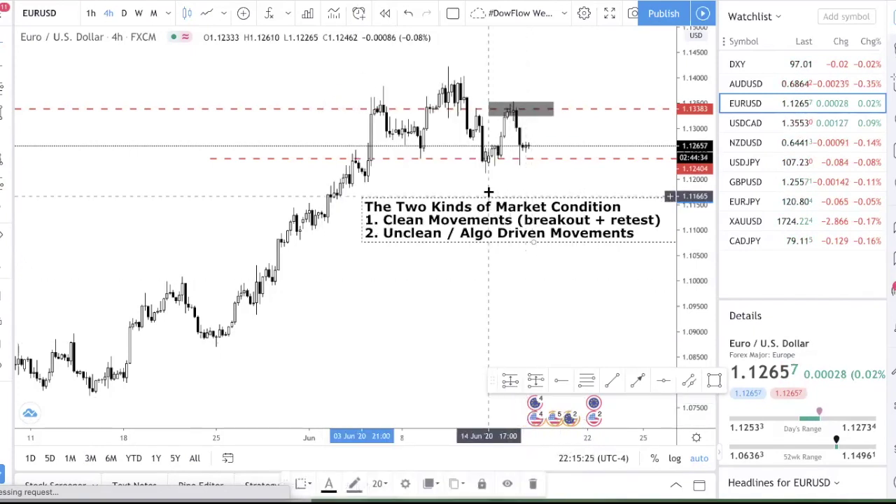
pyautogui.moveTo(487, 213)
pyautogui.mouseDown()
pyautogui.moveTo(469, 205)
pyautogui.moveTo(469, 217)
pyautogui.mouseUp()
pyautogui.click(509, 183)
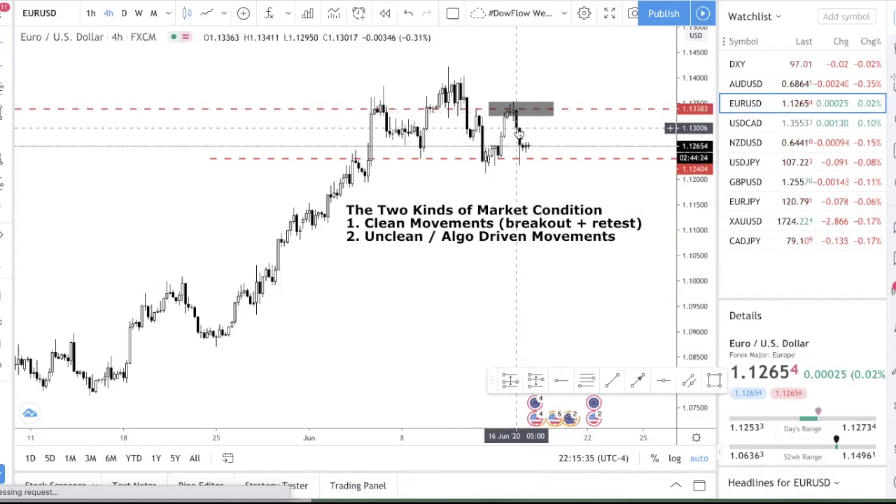
# Place a short position on 16 June with entry about 1.13031, stop about 1.13586 and target about 1.12426, and delete it
pyautogui.click(9, 186)
pyautogui.click(35, 184)
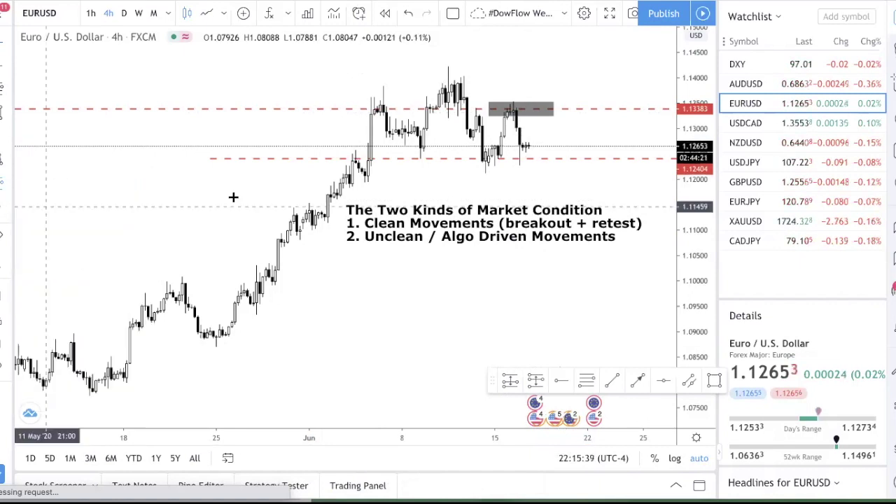
pyautogui.click(520, 126)
pyautogui.moveTo(516, 55); pyautogui.dragTo(525, 102)
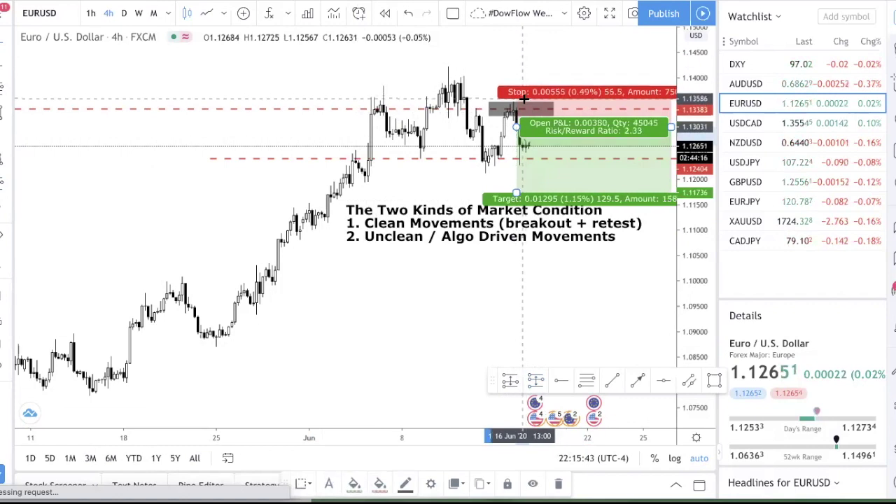
pyautogui.moveTo(519, 193); pyautogui.dragTo(520, 161)
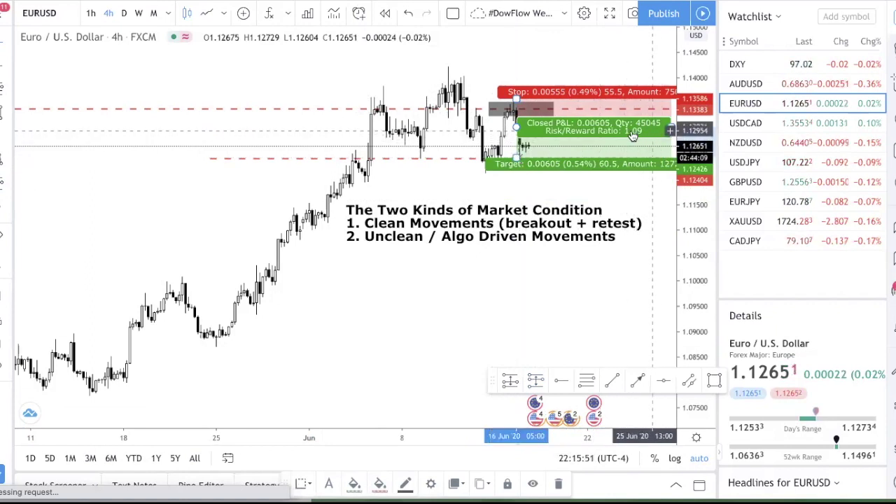
pyautogui.press('Delete')
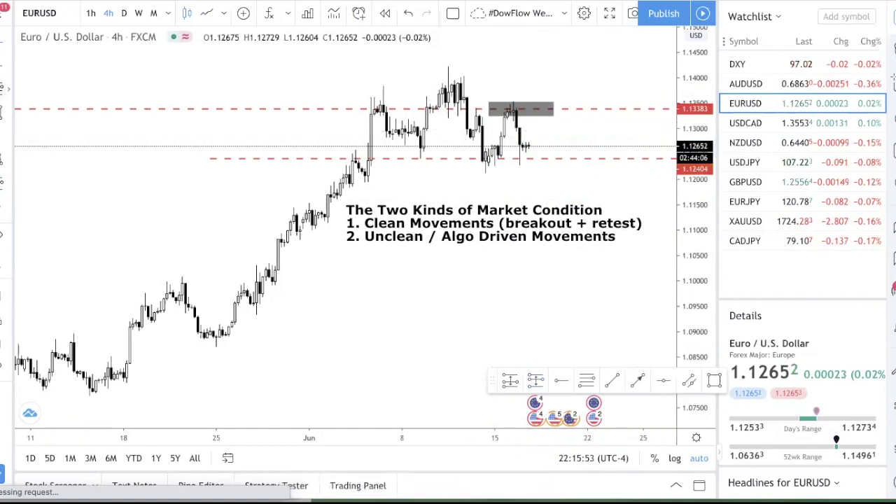
# Place a short position at the grey zone with entry about 1.13379, stop about 1.13689 and target about 1.12426, and delete it
pyautogui.click(5, 183)
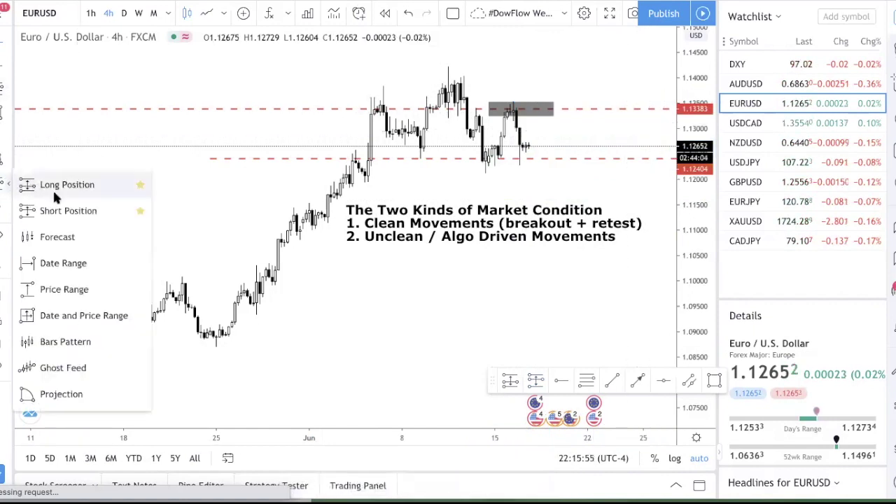
pyautogui.click(49, 203)
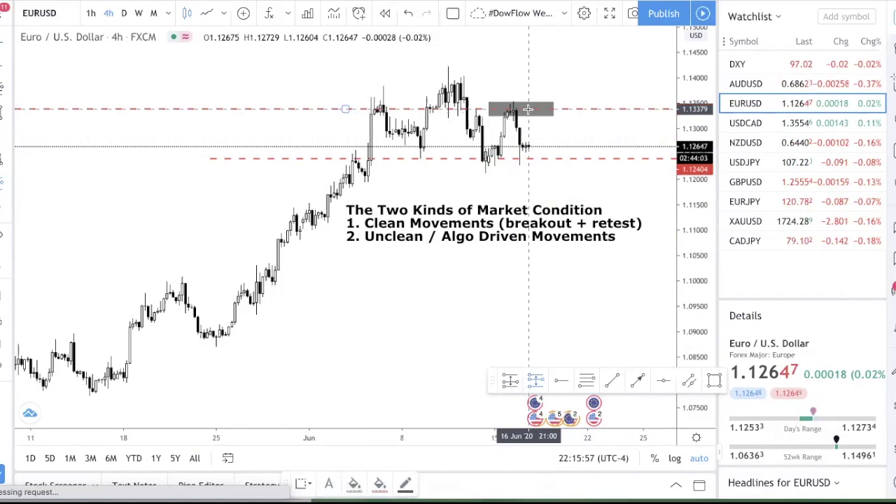
pyautogui.click(528, 109)
pyautogui.moveTo(528, 30); pyautogui.dragTo(520, 93)
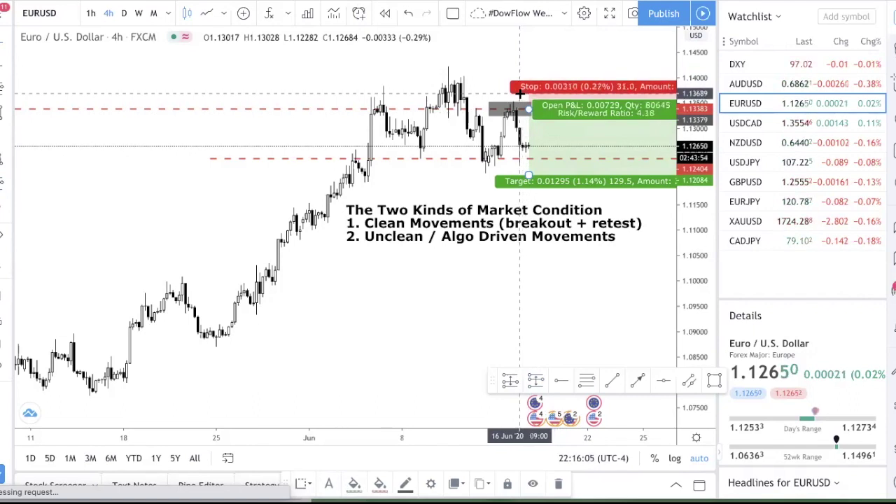
pyautogui.moveTo(529, 176); pyautogui.dragTo(533, 157)
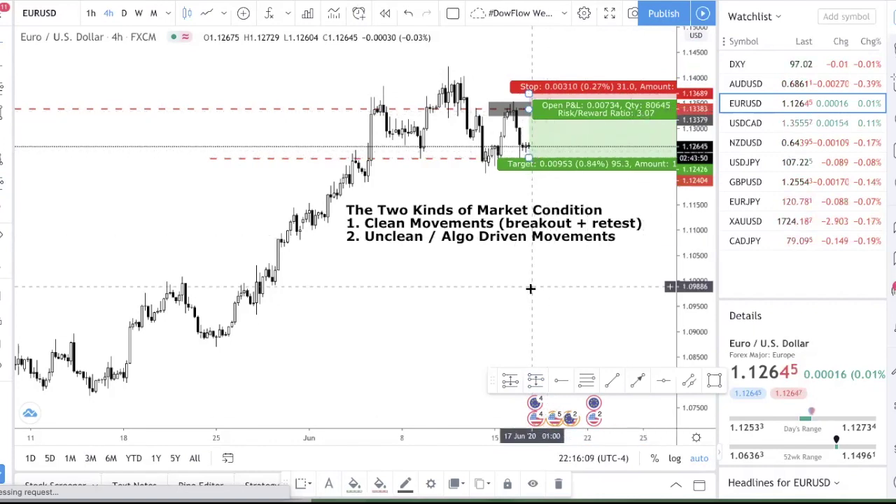
pyautogui.moveTo(530, 286); pyautogui.dragTo(500, 292)
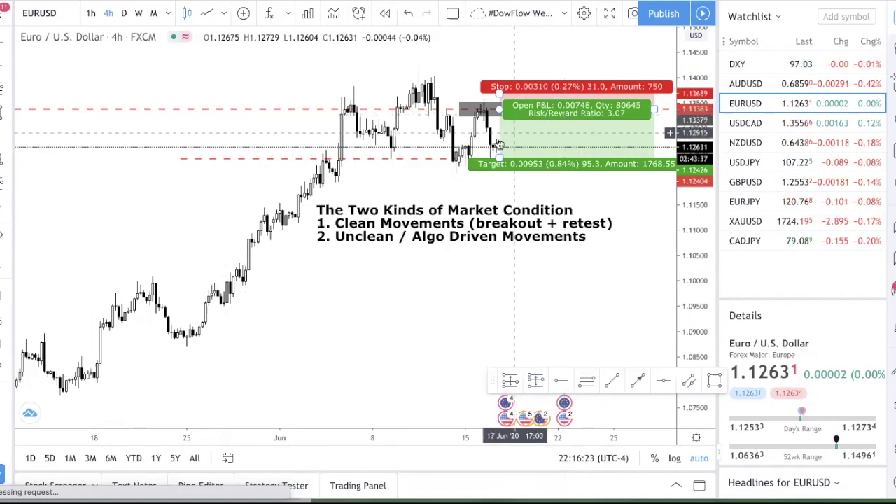
pyautogui.press('Delete')
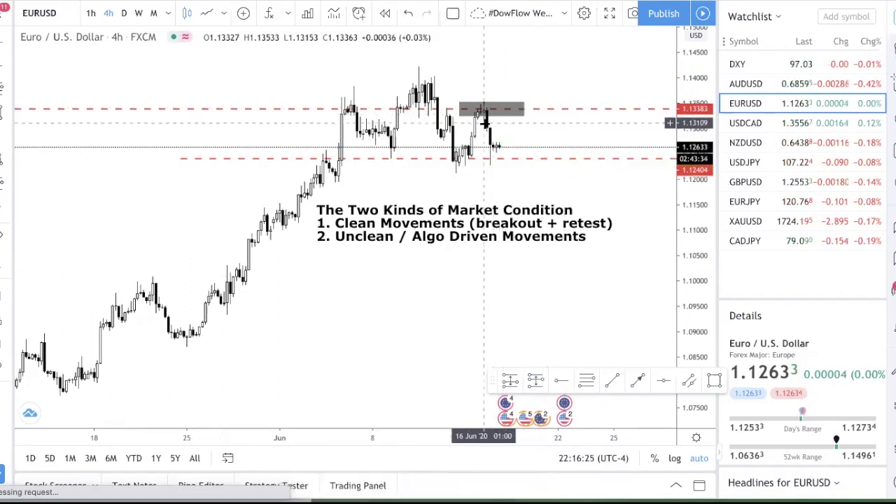
# Place a short position on 16 June with entry about 1.13006, stop about 1.13676 and target about 1.12374, and delete it
pyautogui.click(10, 183)
pyautogui.click(45, 208)
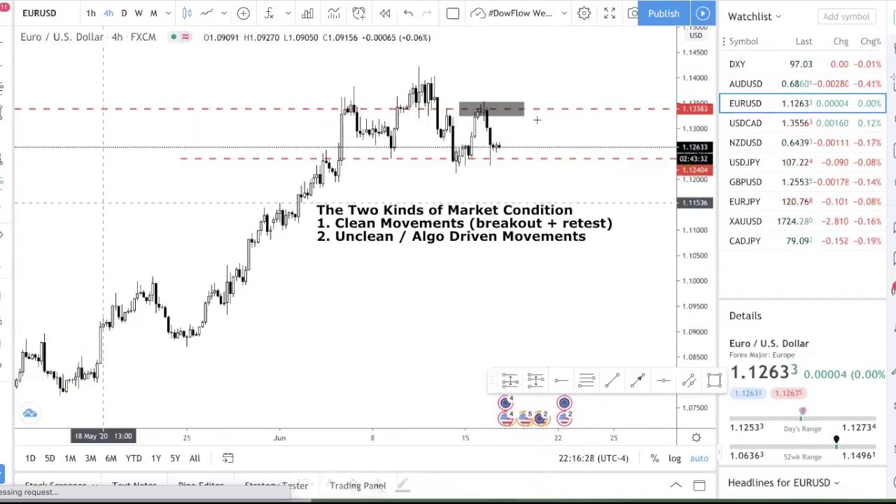
pyautogui.click(496, 129)
pyautogui.moveTo(497, 58); pyautogui.dragTo(496, 93)
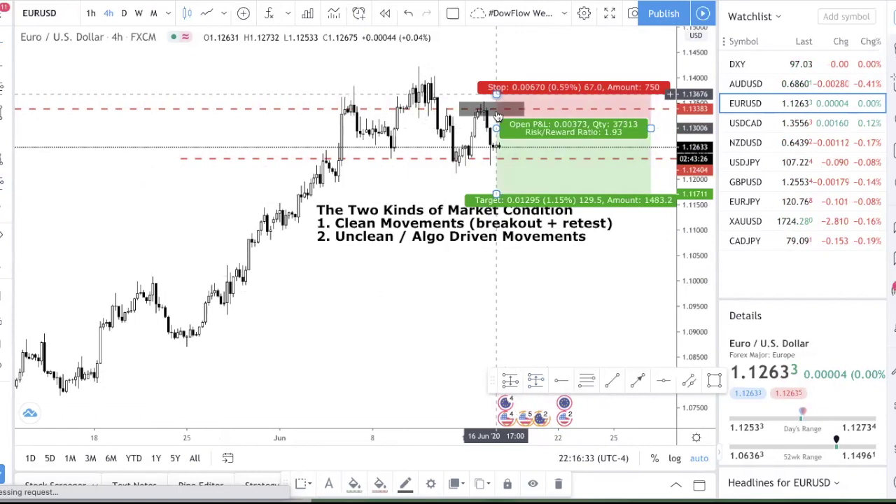
pyautogui.moveTo(496, 193); pyautogui.dragTo(496, 160)
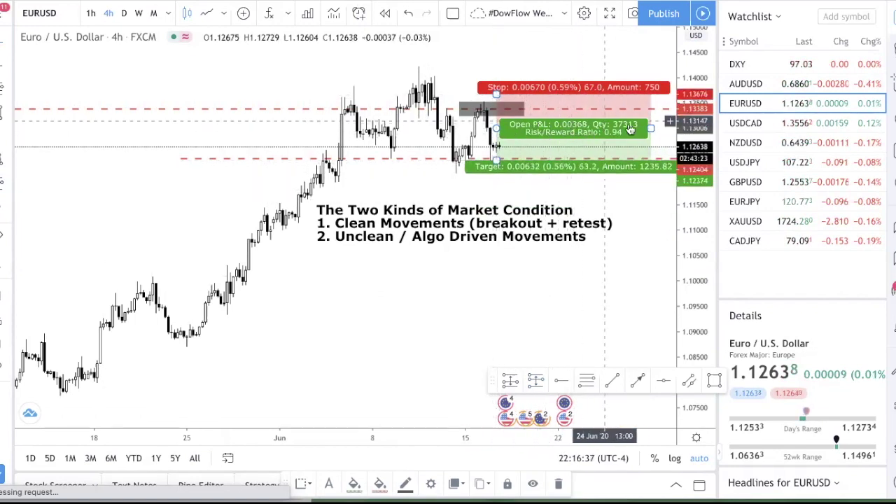
pyautogui.press('Delete')
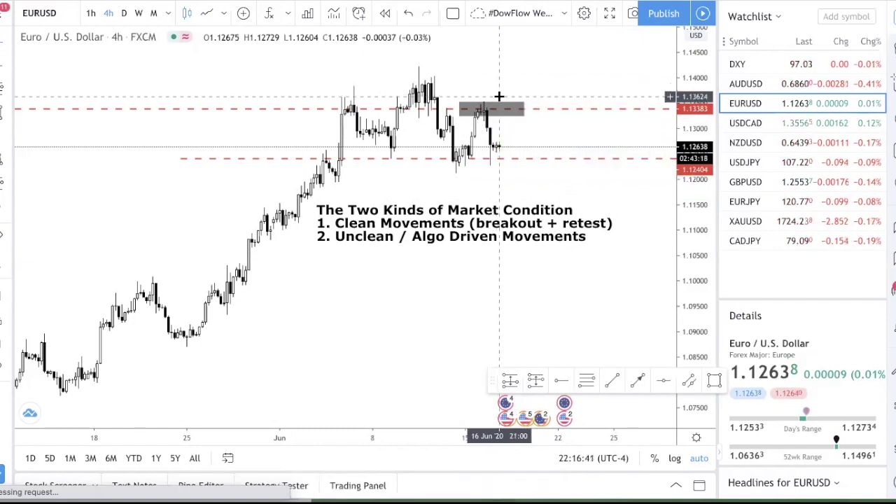
pyautogui.click(423, 227)
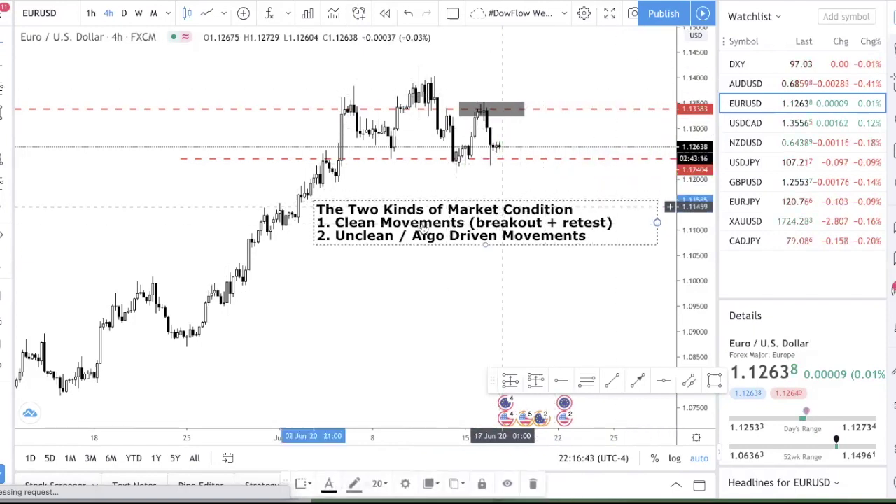
pyautogui.click(396, 280)
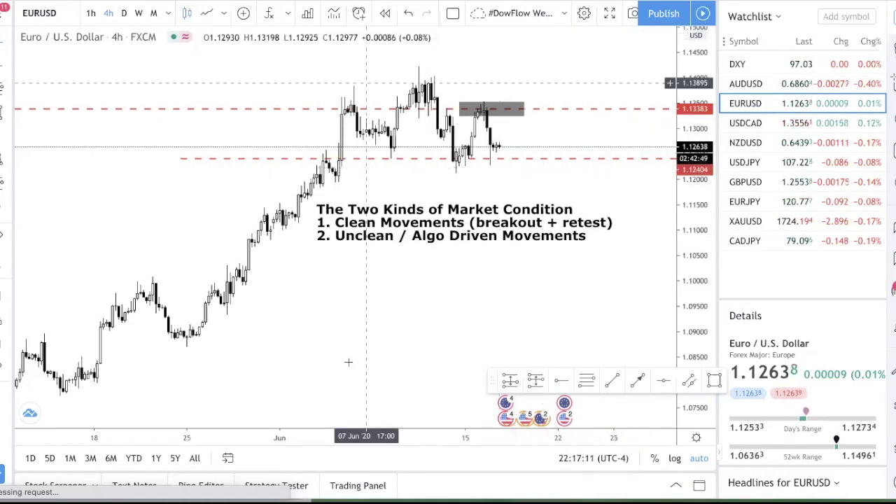
pyautogui.click(499, 116)
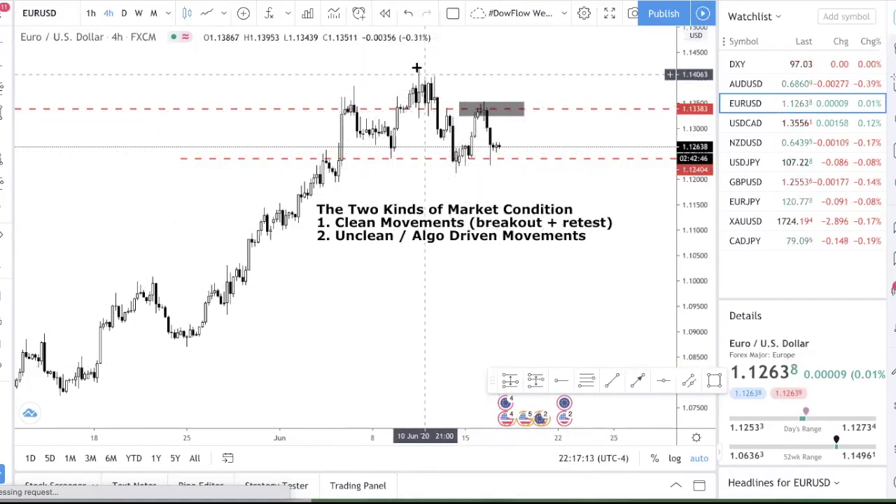
pyautogui.click(483, 159)
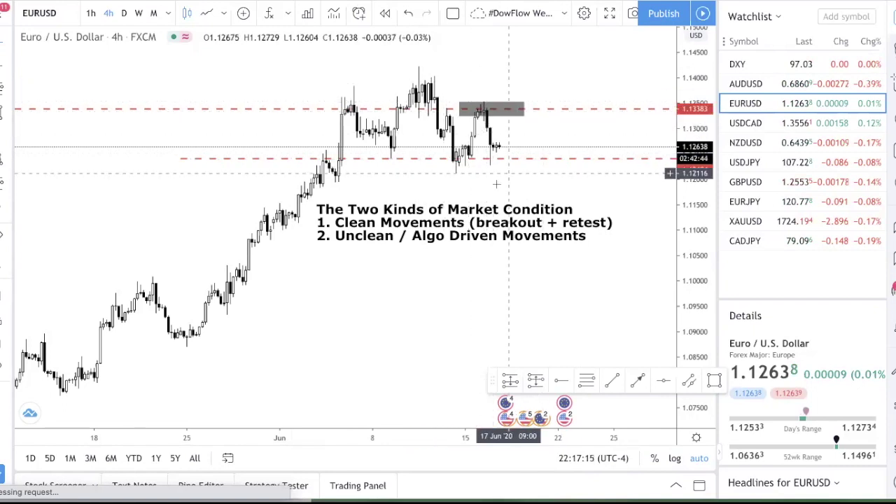
# Draw a Fibonacci retracement from the 1.14230 swing high to the 1.12116 low and add a horizontal ray at about 1.13766, its 0.786 level
pyautogui.hotkey('alt', 'f')
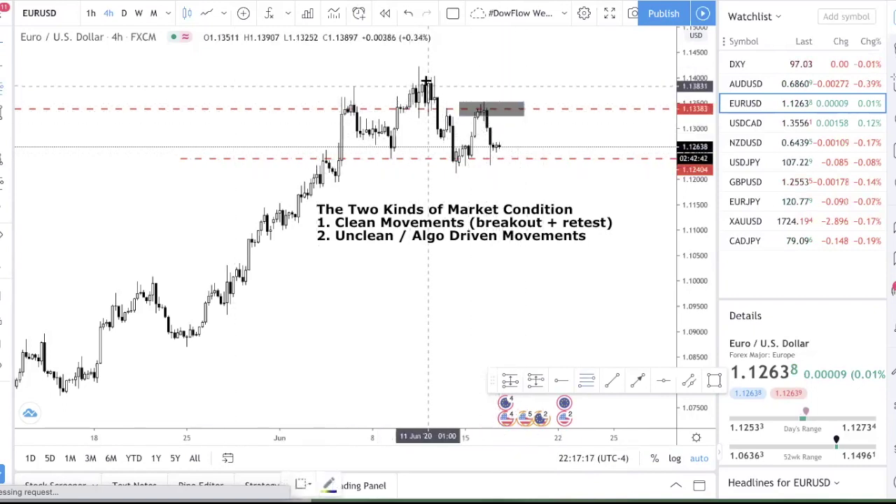
pyautogui.moveTo(418, 66)
pyautogui.mouseDown()
pyautogui.moveTo(465, 152)
pyautogui.moveTo(524, 173)
pyautogui.mouseUp()
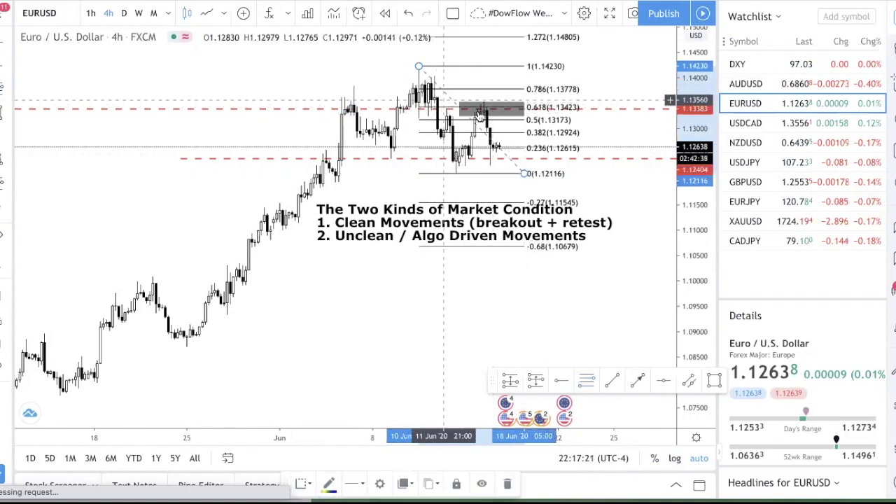
pyautogui.hotkey('alt', 'h')
pyautogui.click(588, 70)
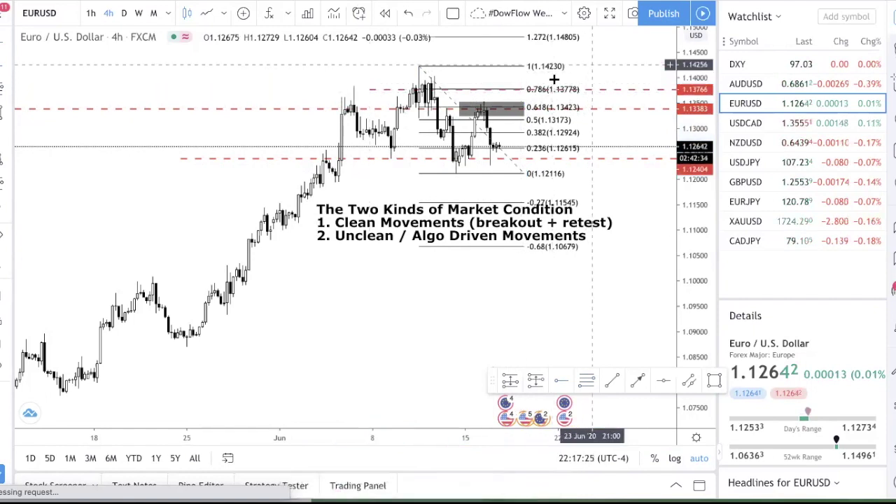
# Delete the Fibonacci retracement from the EURUSD chart
pyautogui.click(528, 174)
pyautogui.press('Delete')
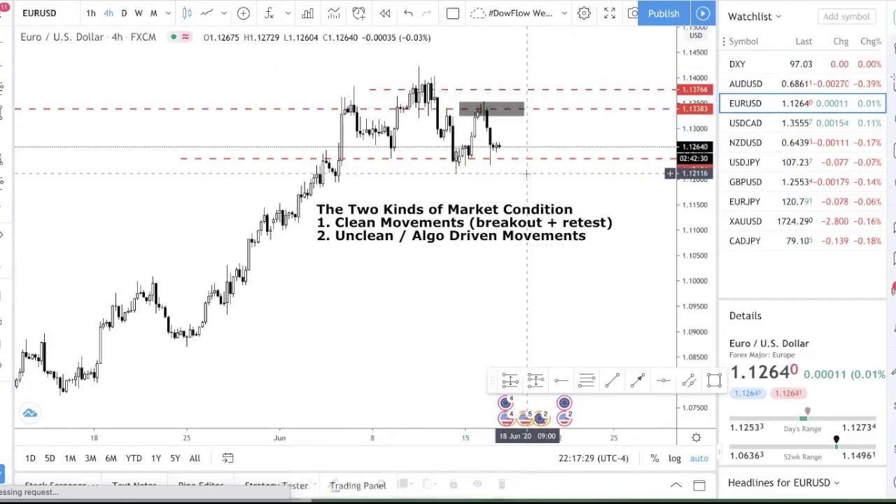